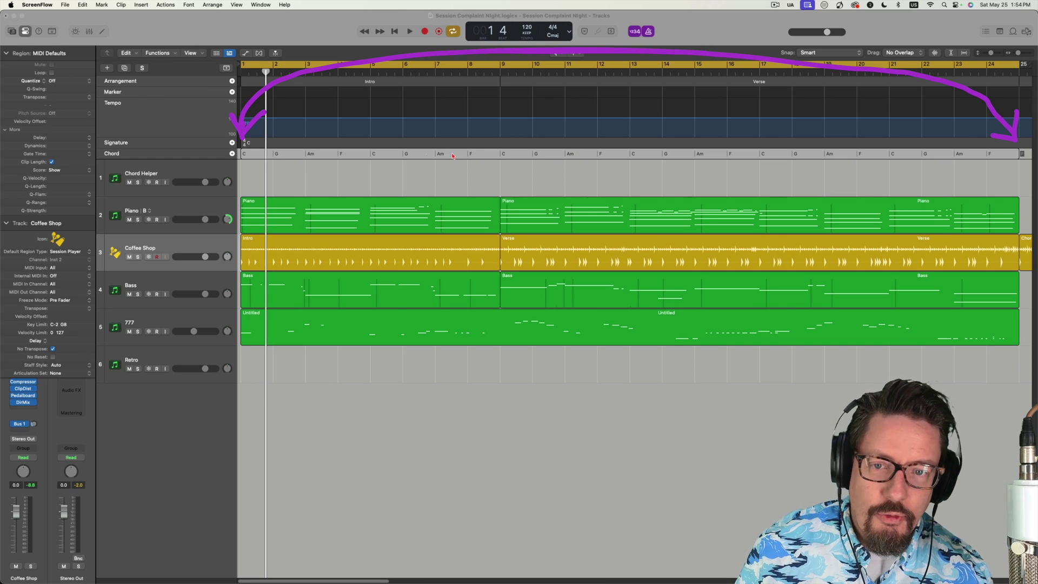
- Dismiss the Chord track menu and select the Chord Helper track to show its settings
right_click(652, 154)
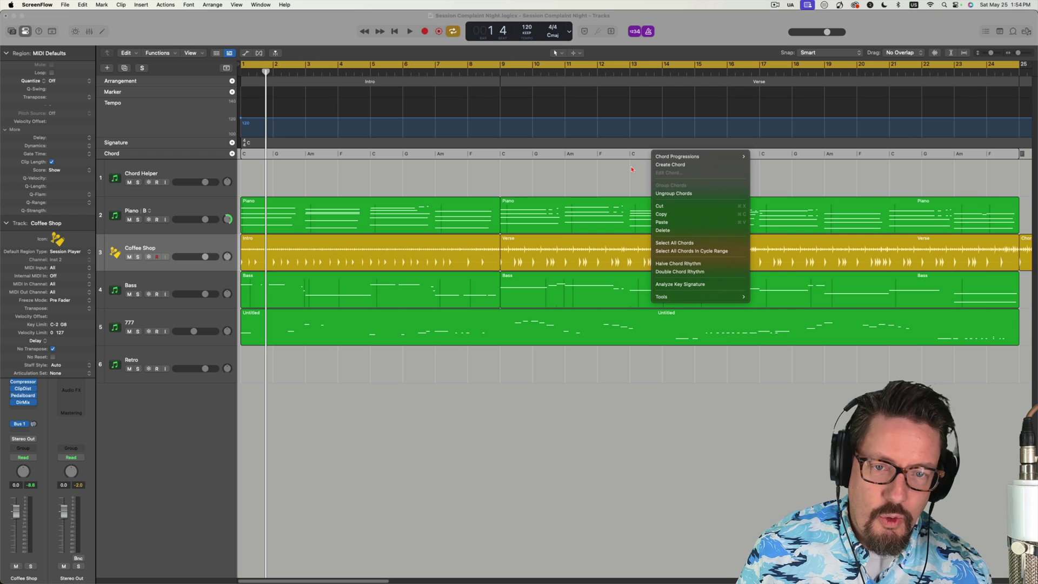
left_click(263, 127)
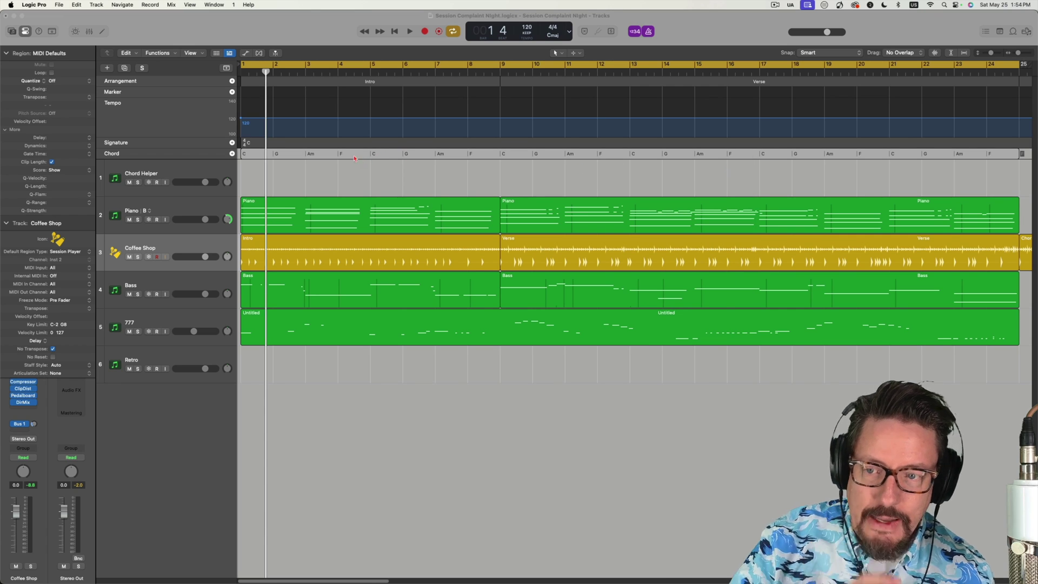
left_click(188, 171)
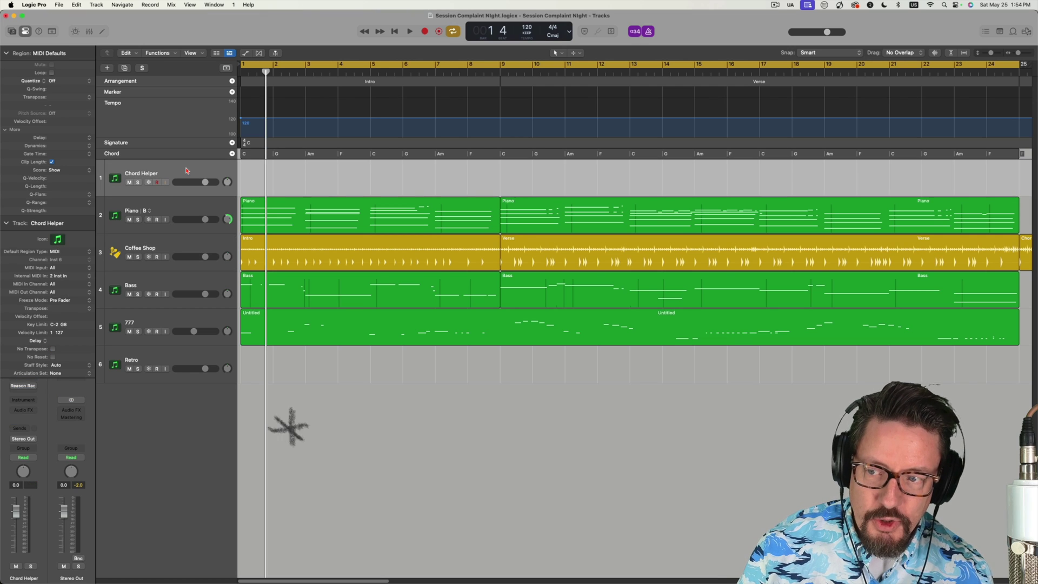
left_click(7, 223)
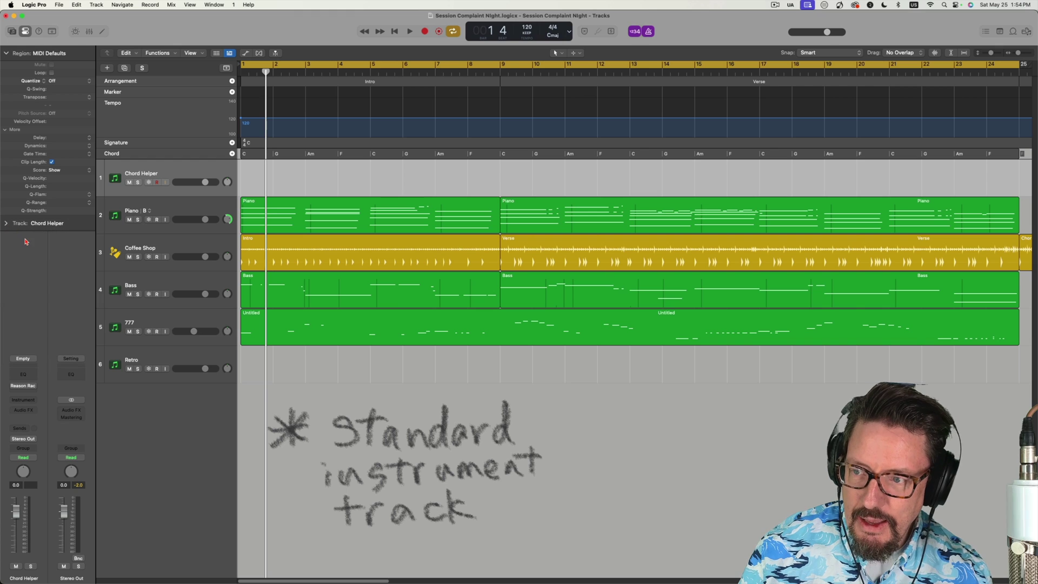
left_click(24, 386)
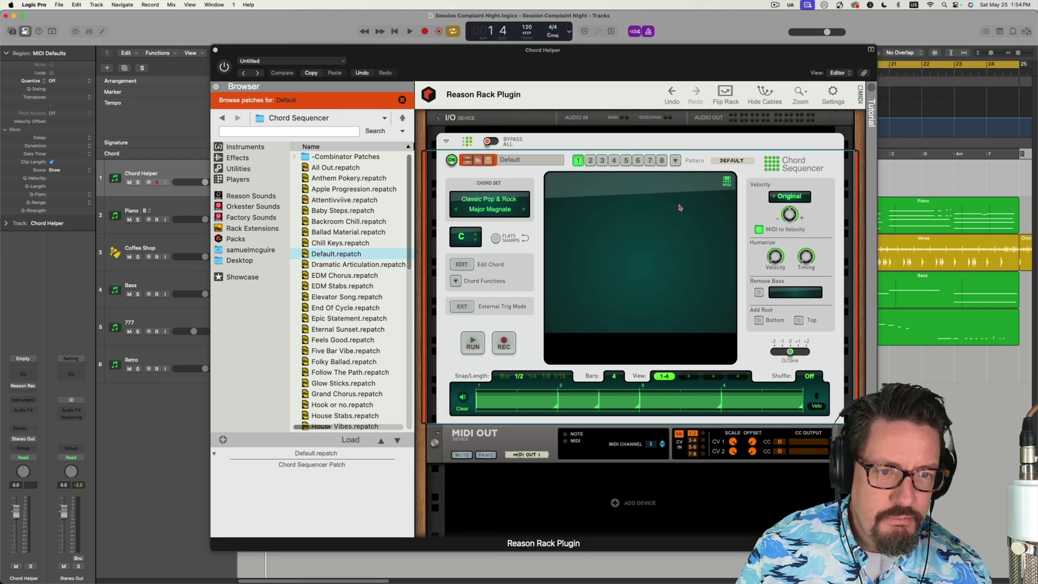
left_click(215, 50)
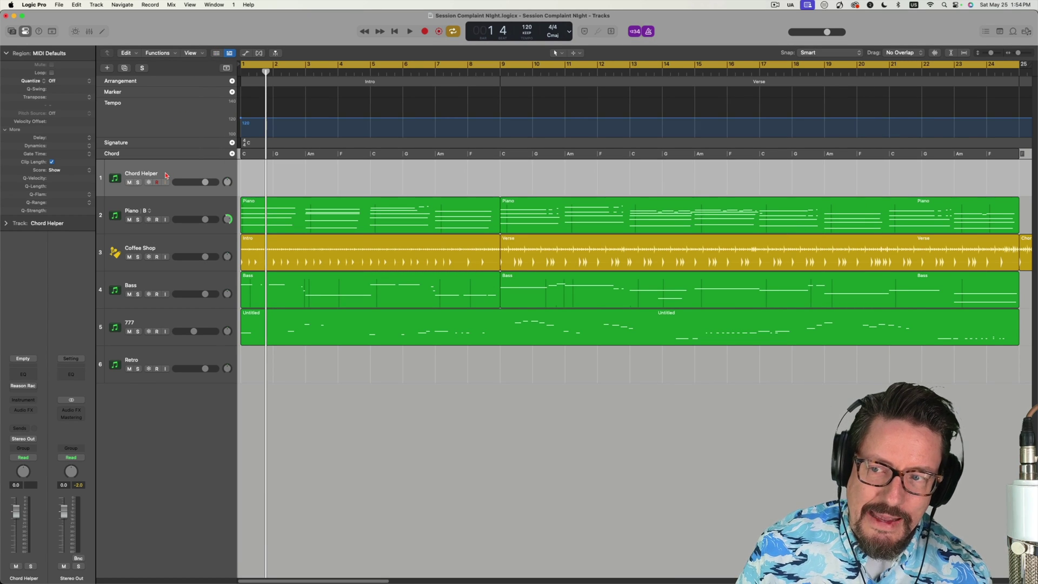
left_click(6, 223)
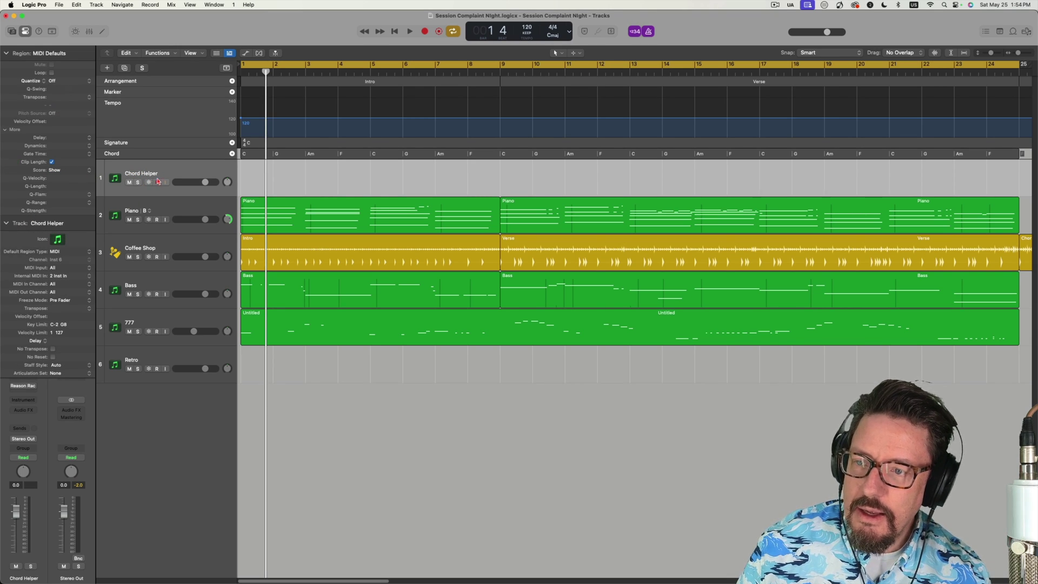
left_click(68, 278)
mouse_move(89, 298)
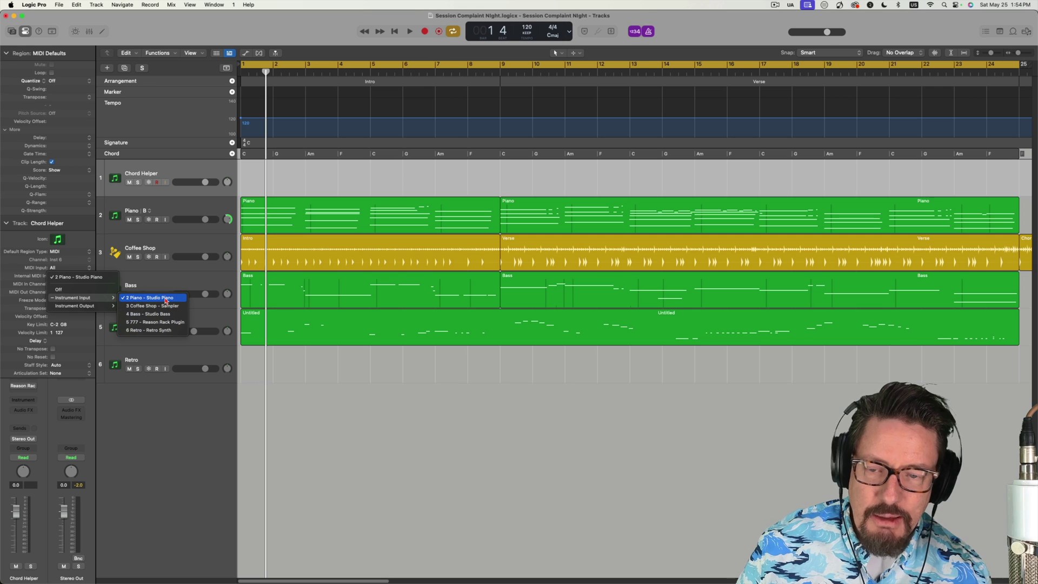
left_click(165, 279)
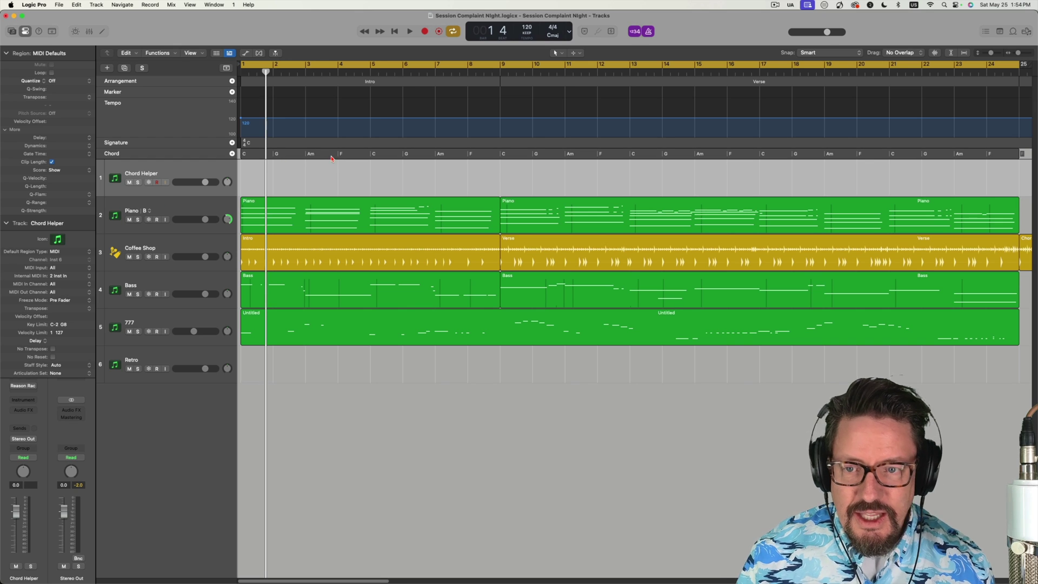
- Apply Halve Chord Rhythm on the chord track so every chord spans two bars
right_click(489, 156)
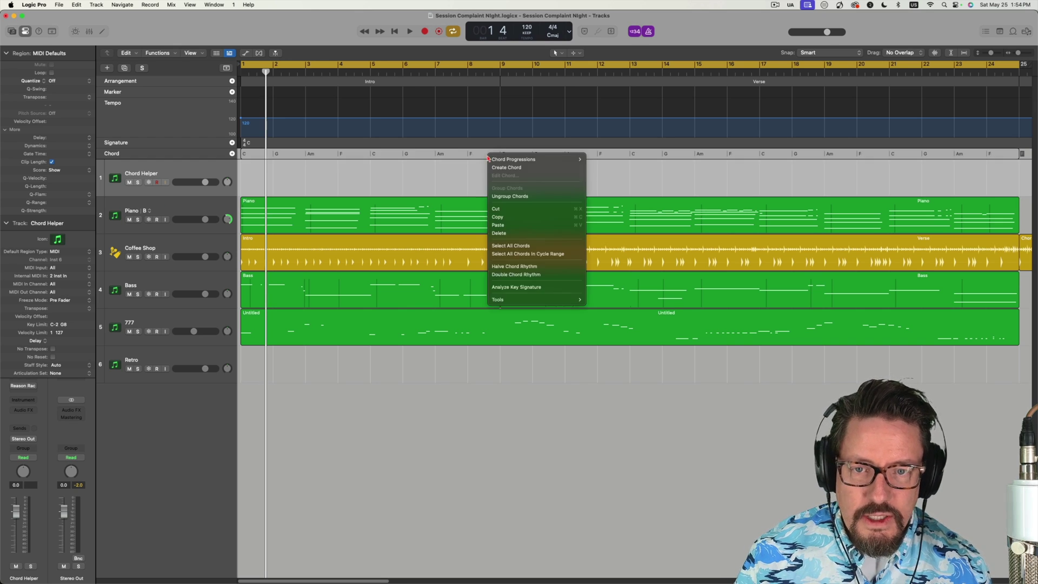
mouse_move(532, 160)
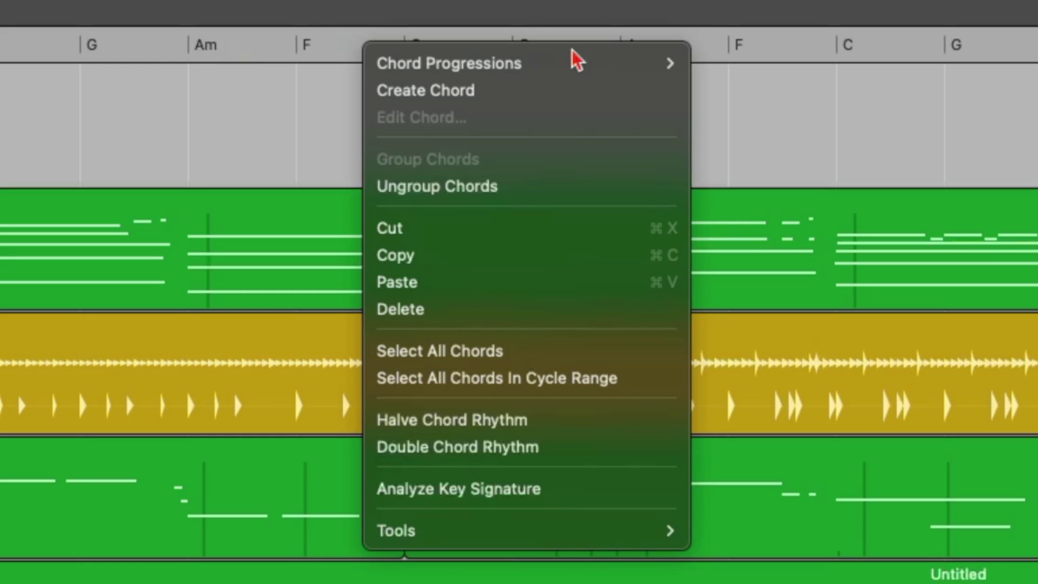
left_click(434, 427)
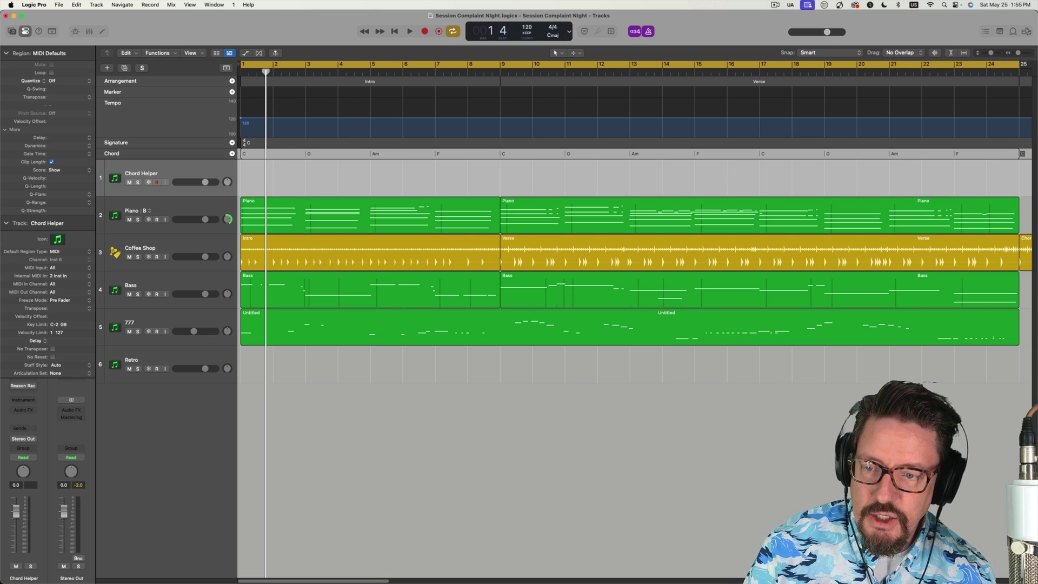
- Play from the start and stop around bar 8 to hear the two-bar chords
key("space")
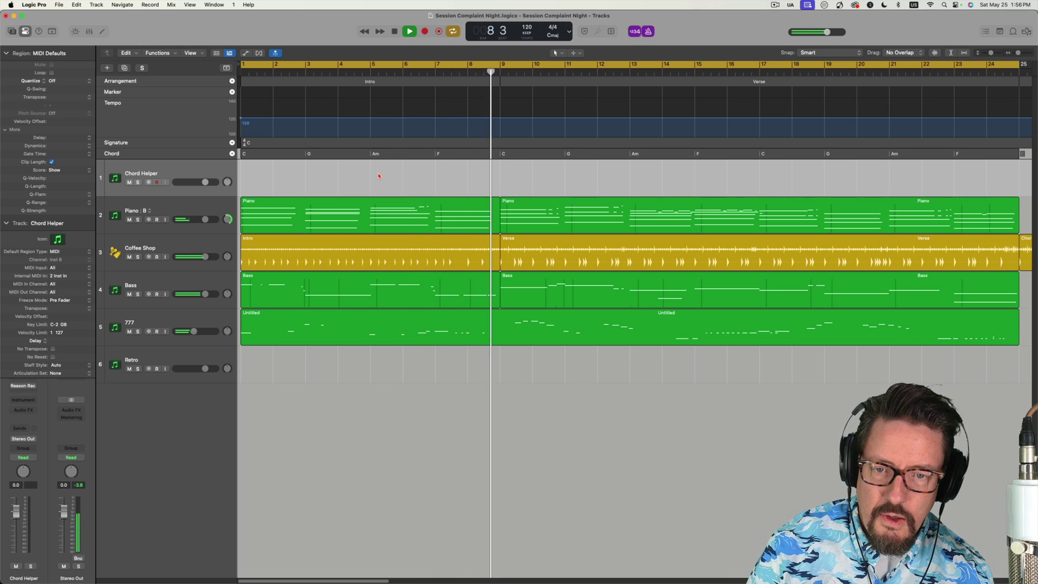
key("space")
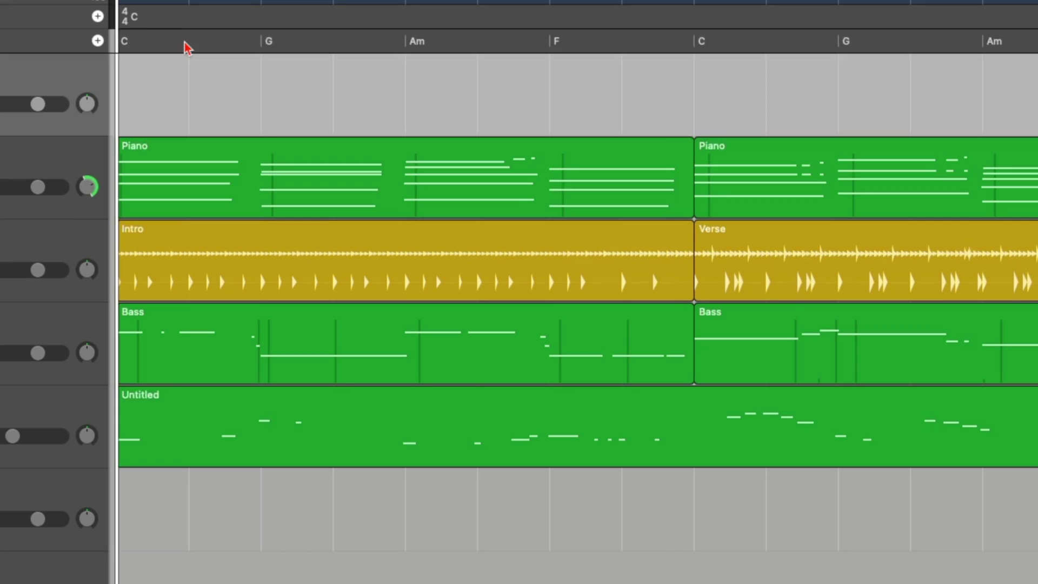
- Open the first C chord's editor and enable MIDI Input so played notes set the chord
left_click(272, 156)
double_click(187, 48)
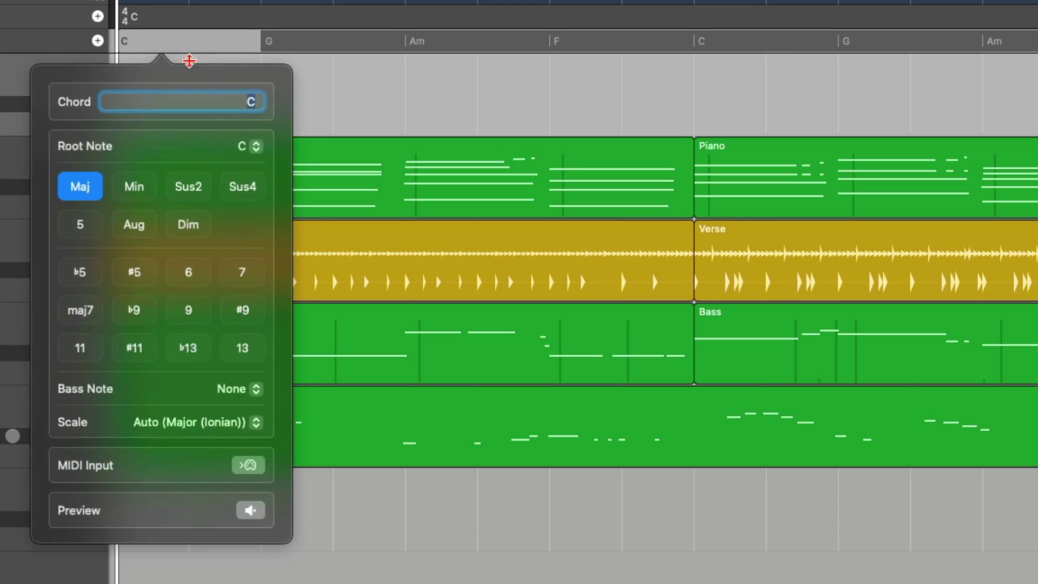
left_click(252, 464)
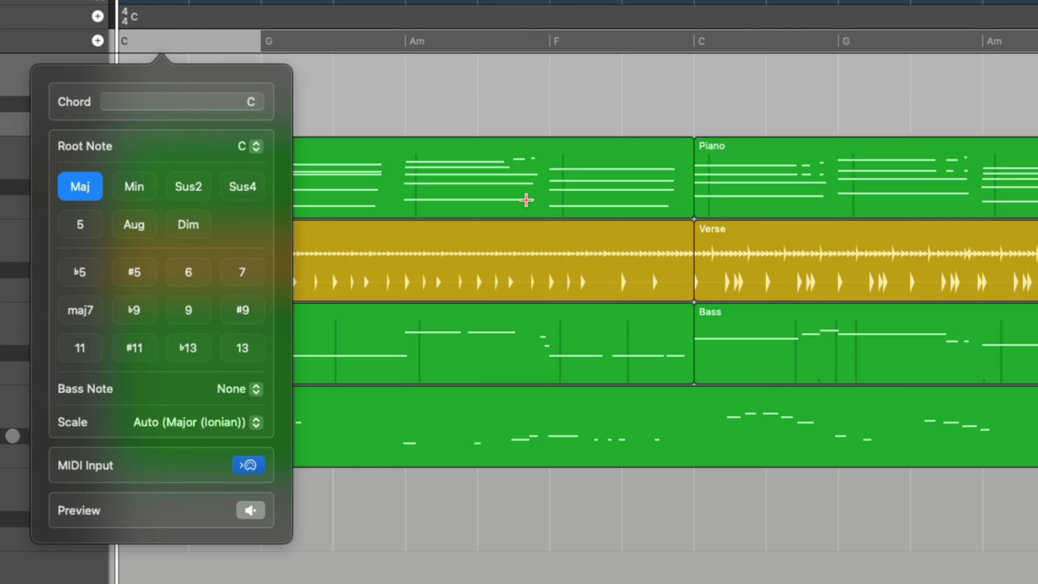
- Play in B♭, Fsus2, B♭, F, Dm, F chord by chord, then close the editor
key("space")
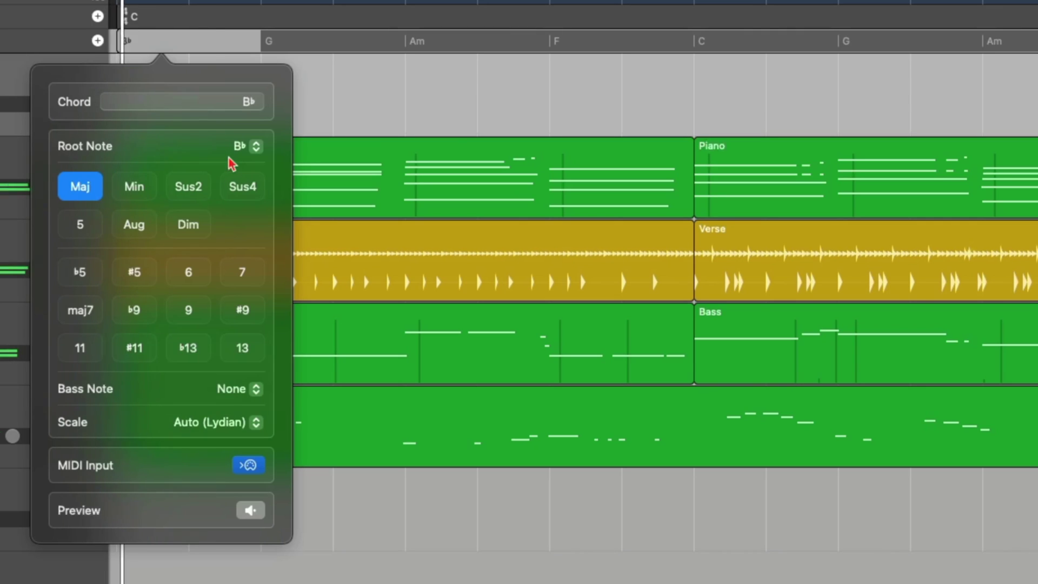
key("Tab")
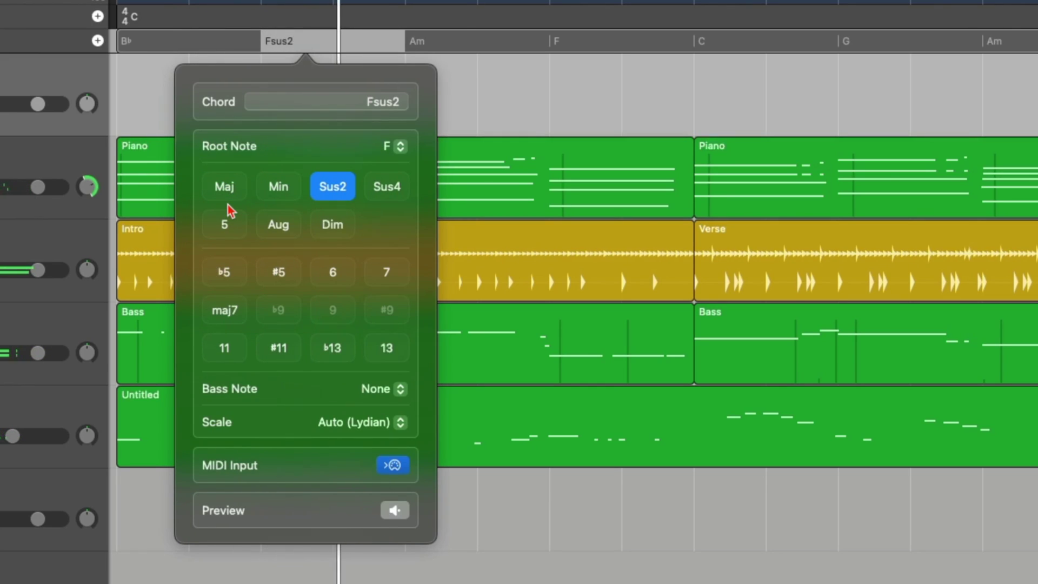
key("Tab")
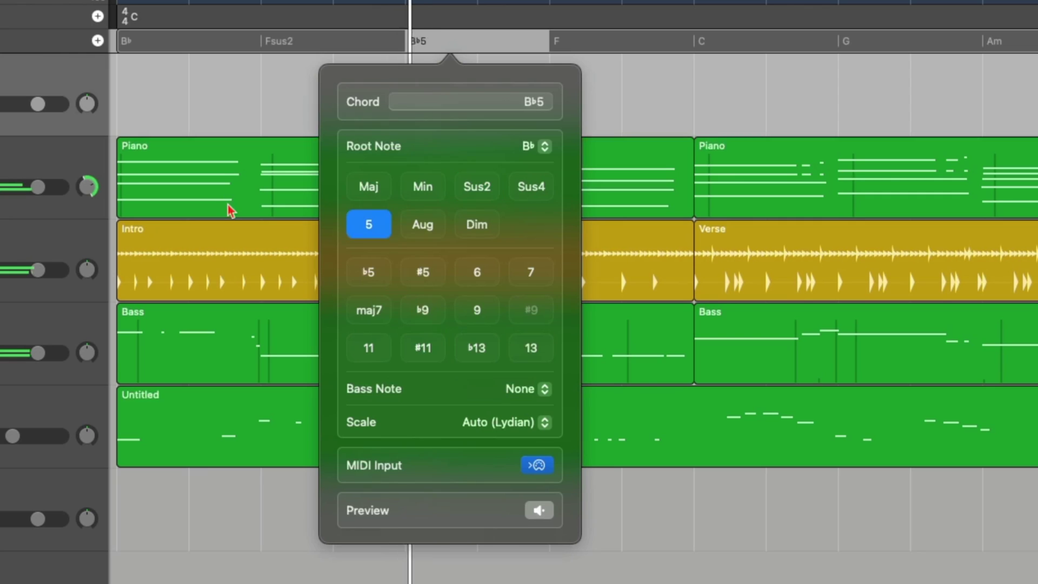
key("Tab")
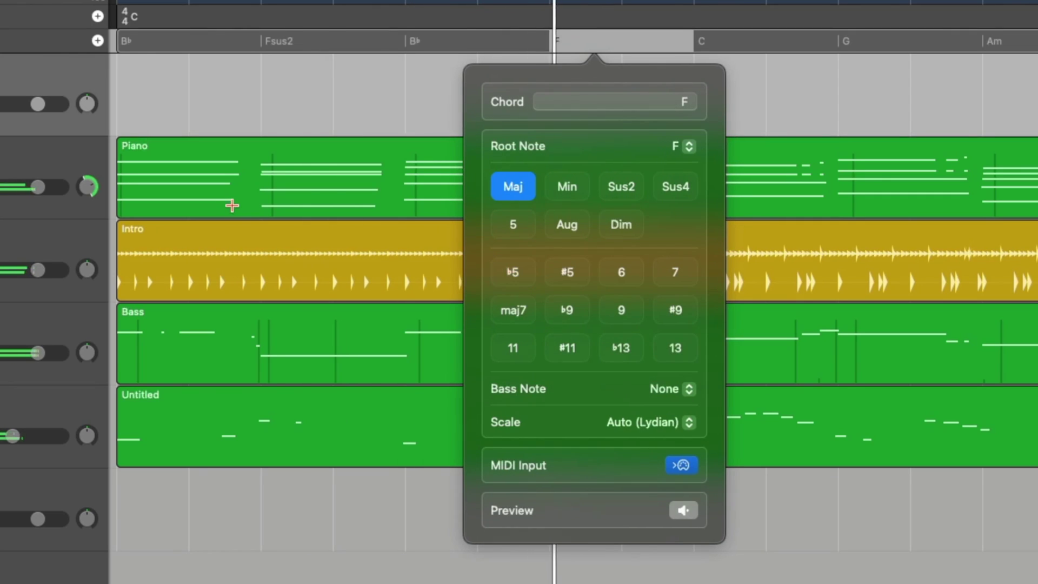
key("Tab")
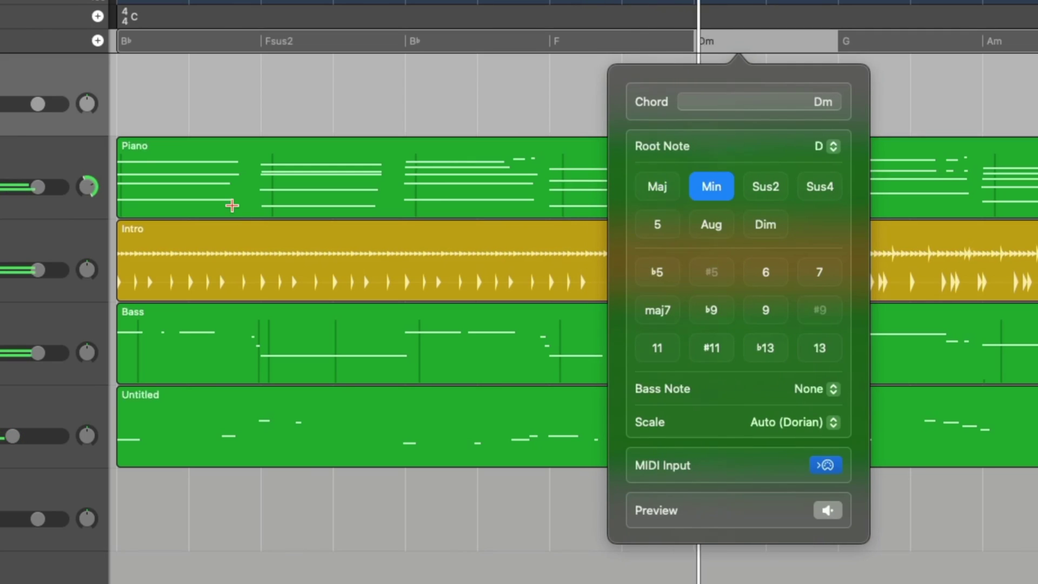
key("Tab")
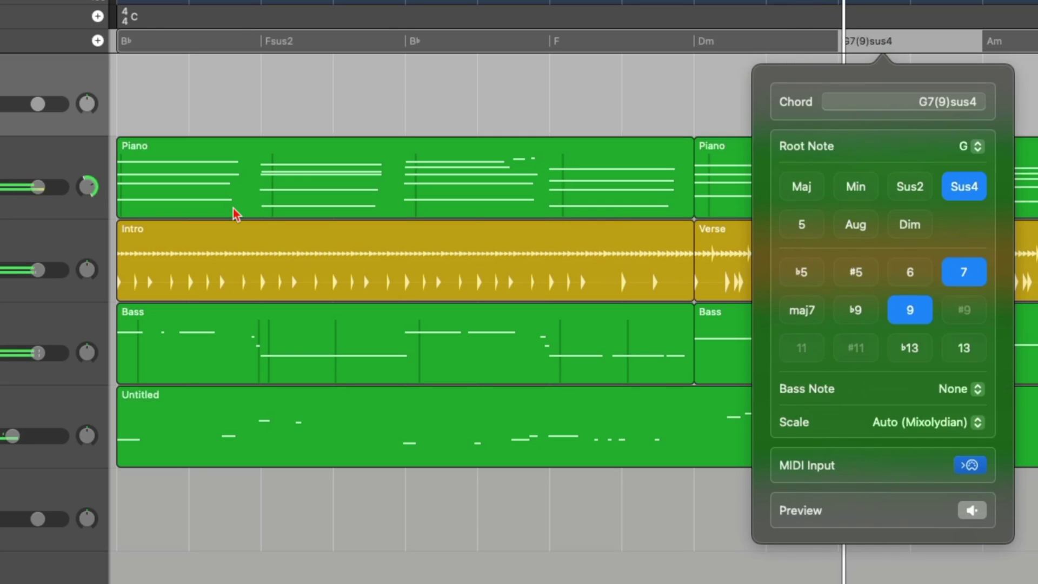
key("Tab")
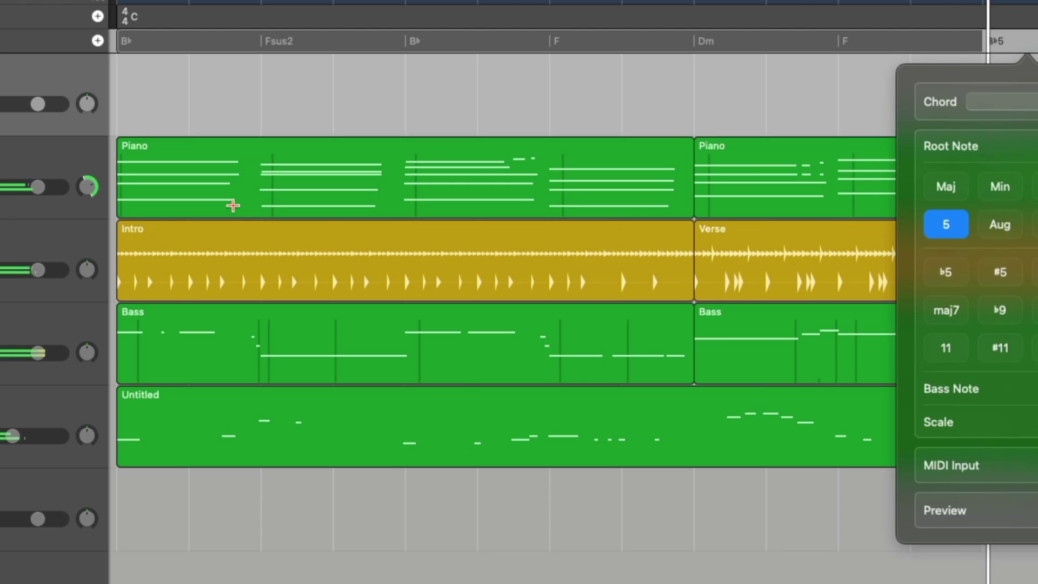
key("Escape")
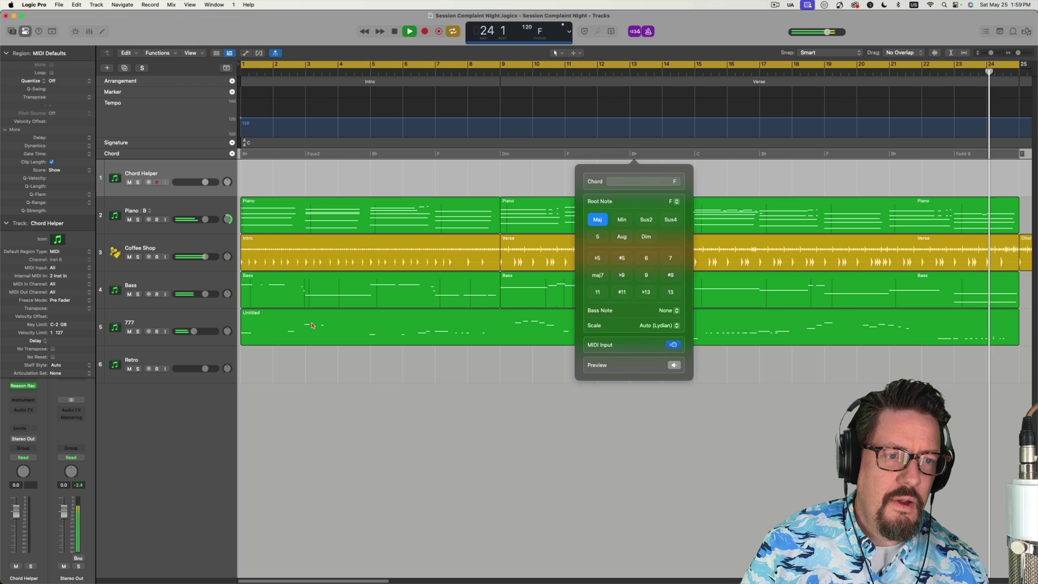
- Stop playback near bar 24 after hearing the new B♭-to-Fadd9 progression
key("space")
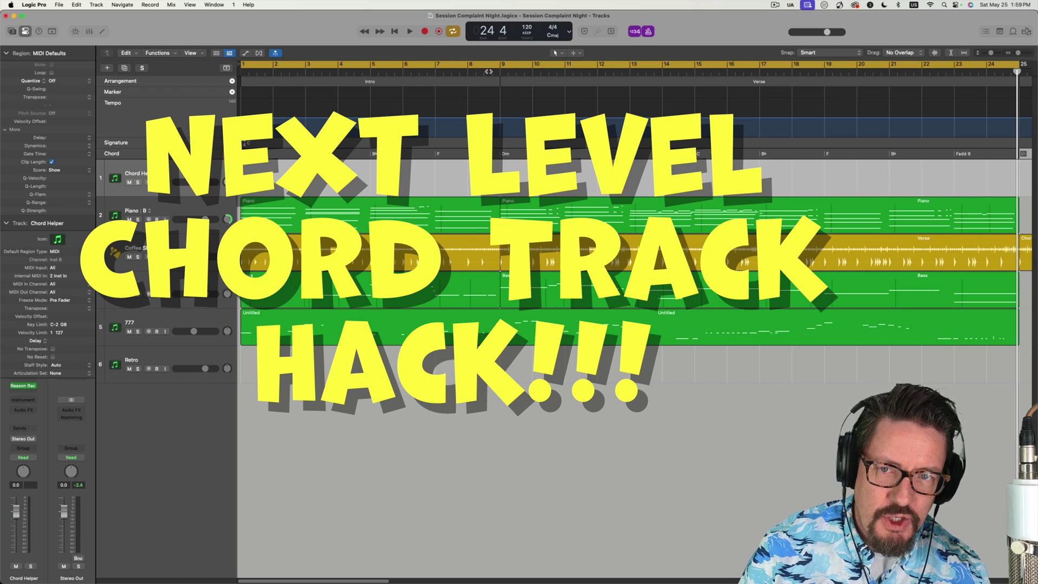
- Move the playhead from bar 24 back to bar 8 in the ruler
left_click_drag(488, 71, 484, 72)
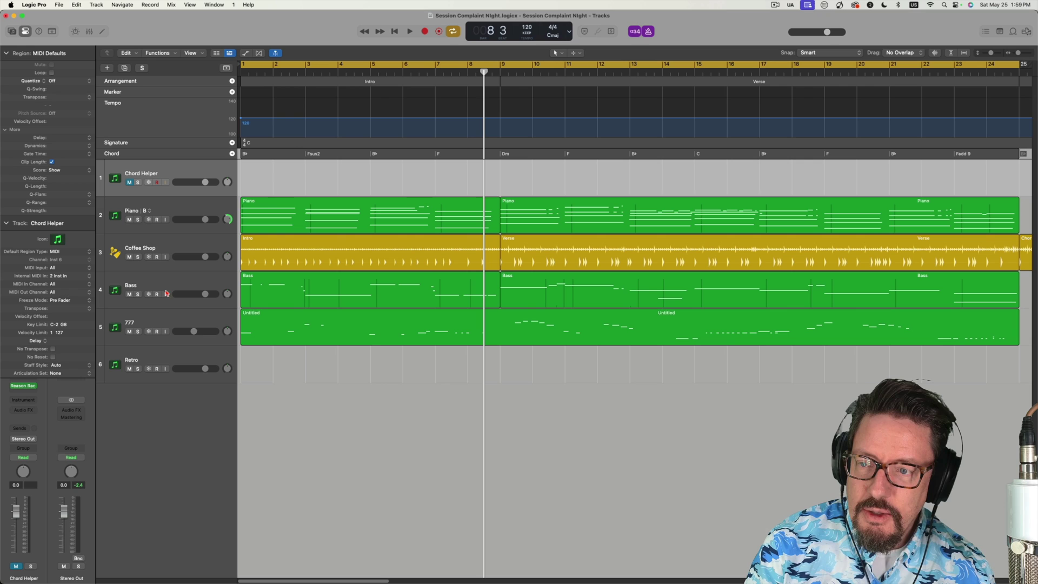
- Below the Piano track, create a Keyboard Player Session Player track in the Block Chords style
left_click(169, 207)
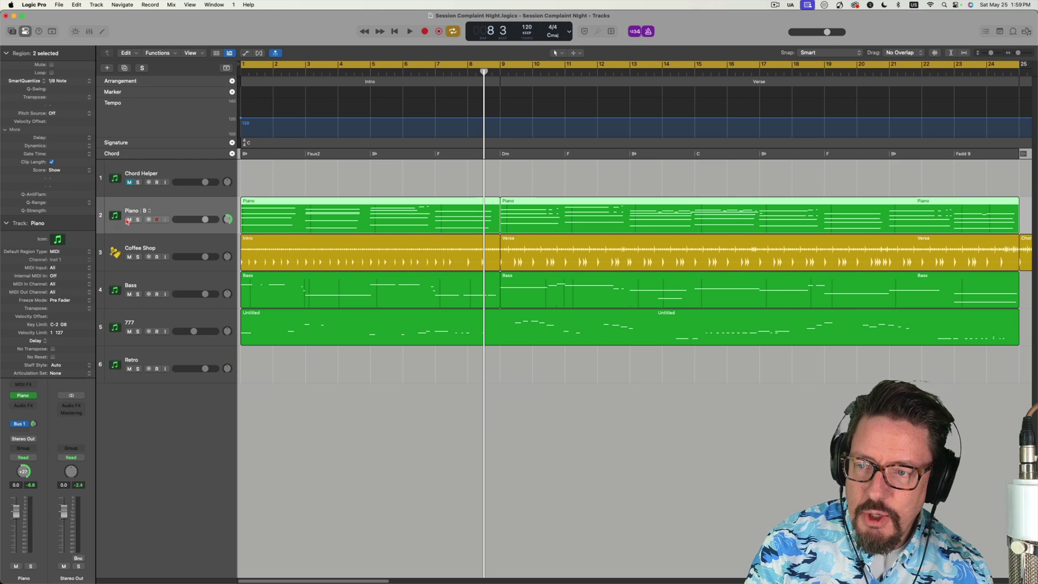
left_click(96, 5)
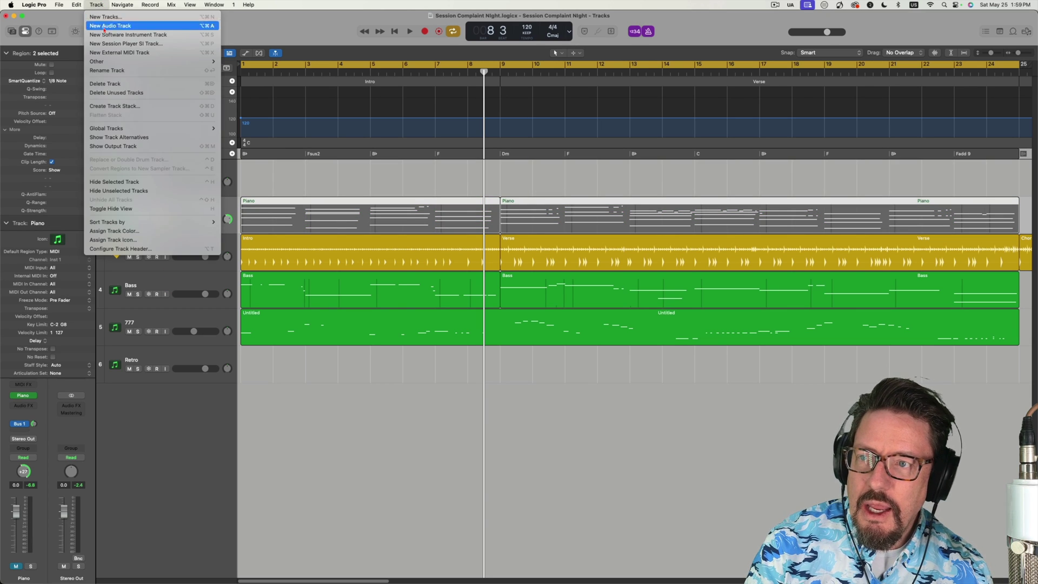
left_click(140, 45)
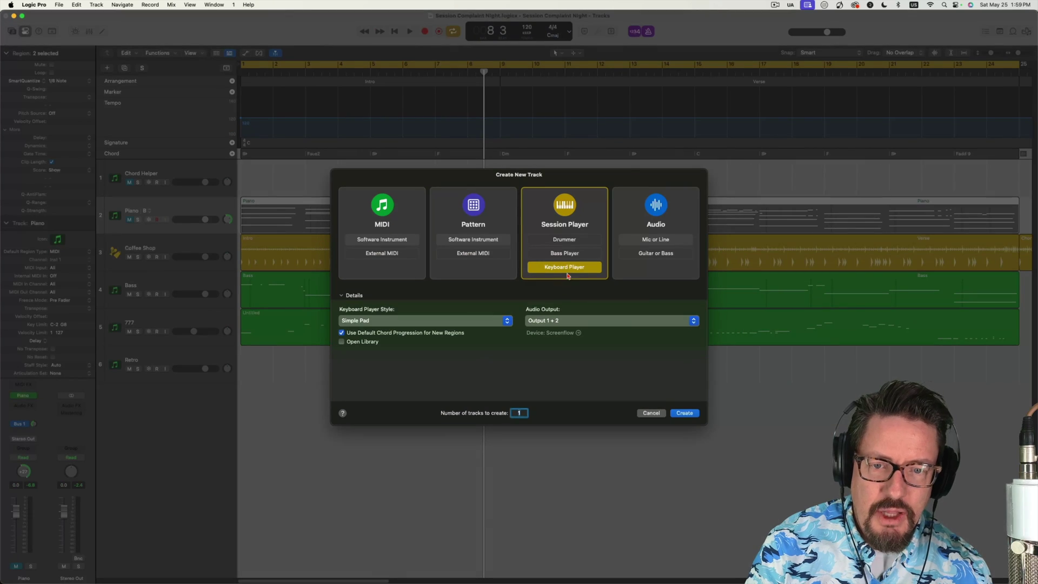
left_click(417, 319)
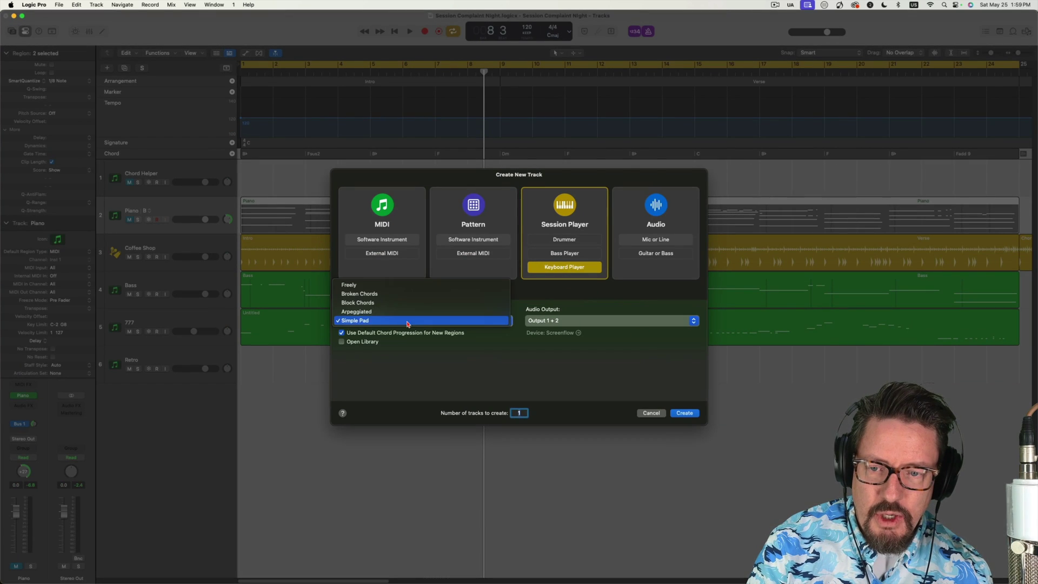
left_click(376, 304)
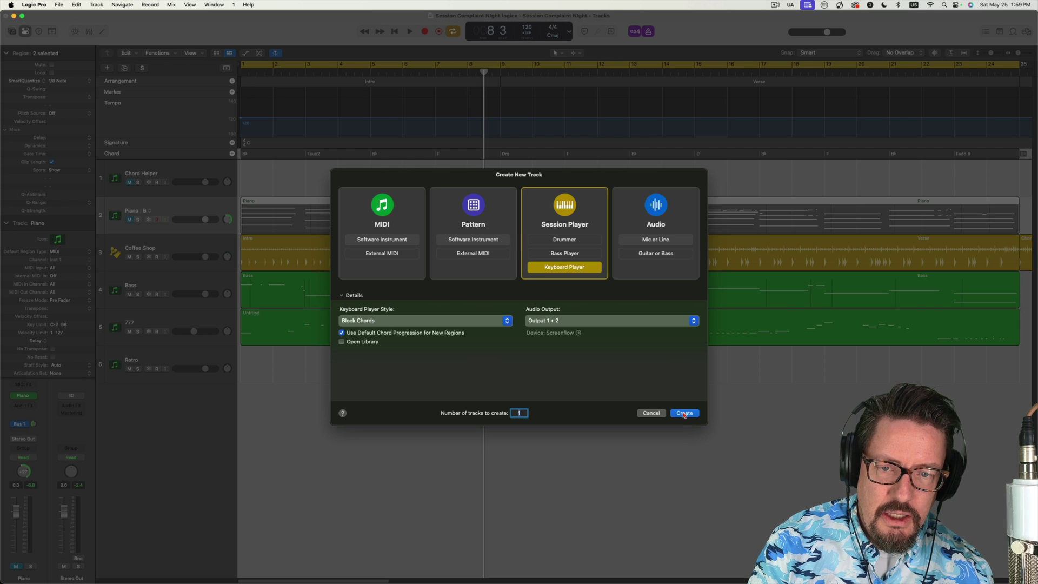
left_click(682, 411)
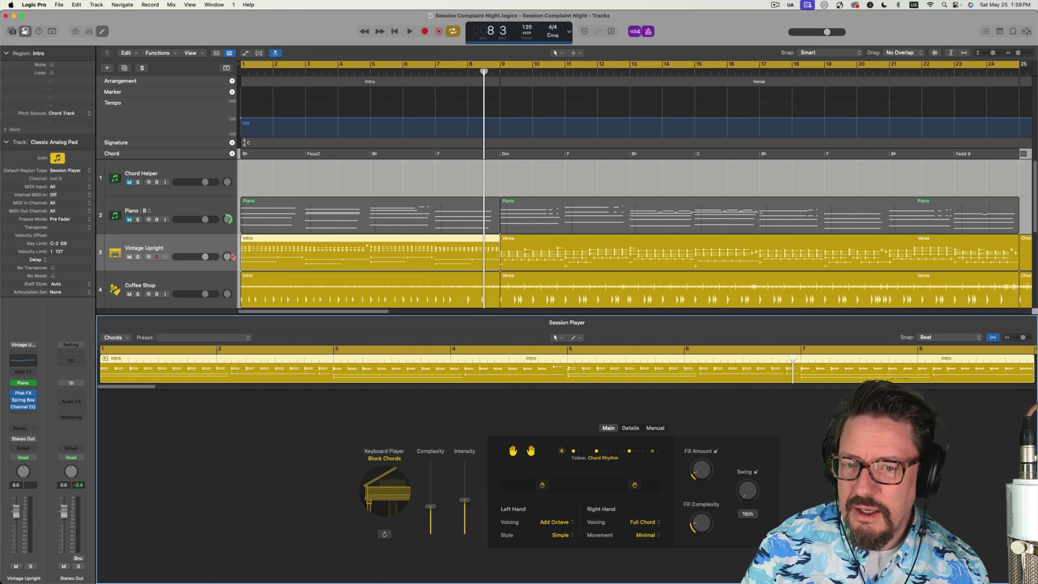
- Audition the keyboard part, then shift its hand split and lower the Intro's complexity and intensity
key("space")
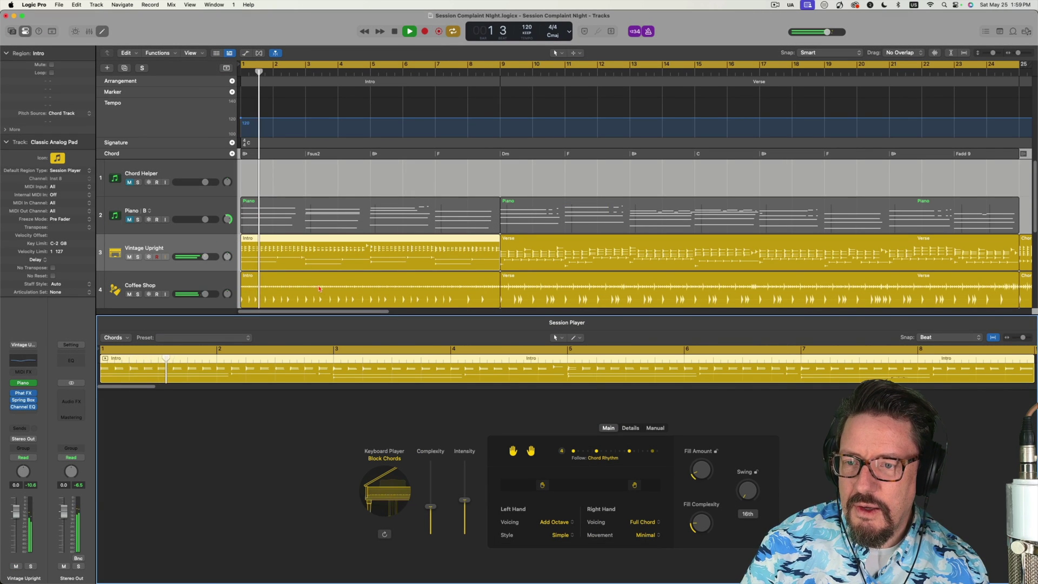
key("space")
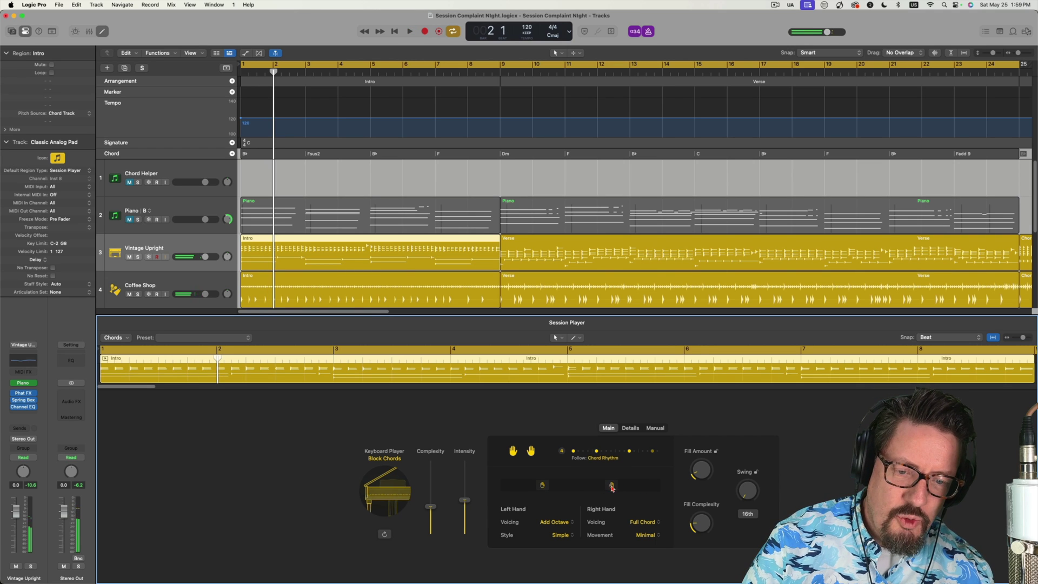
left_click_drag(612, 489, 606, 488)
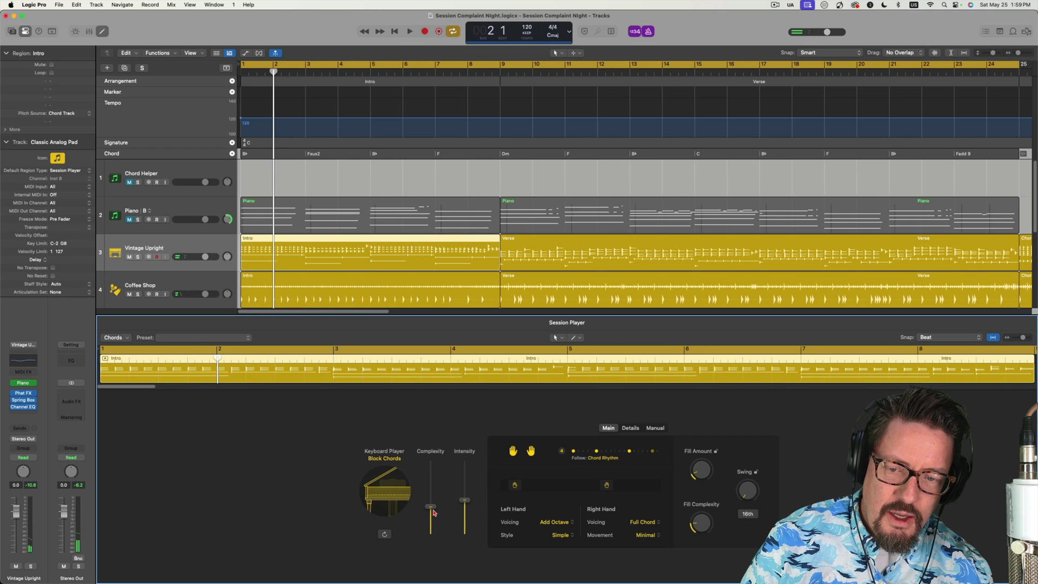
left_click_drag(435, 513, 432, 527)
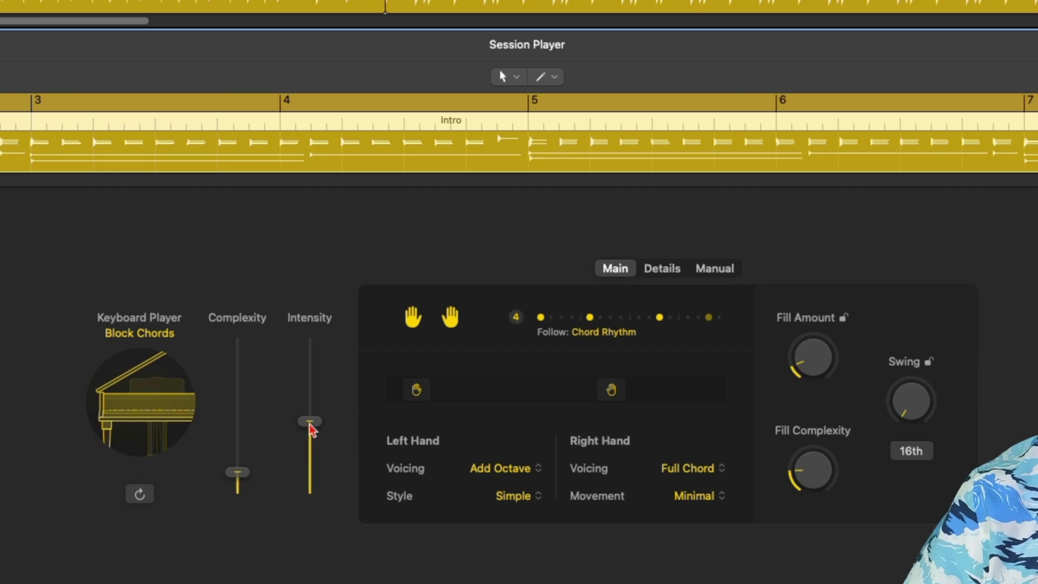
left_click_drag(311, 424, 313, 462)
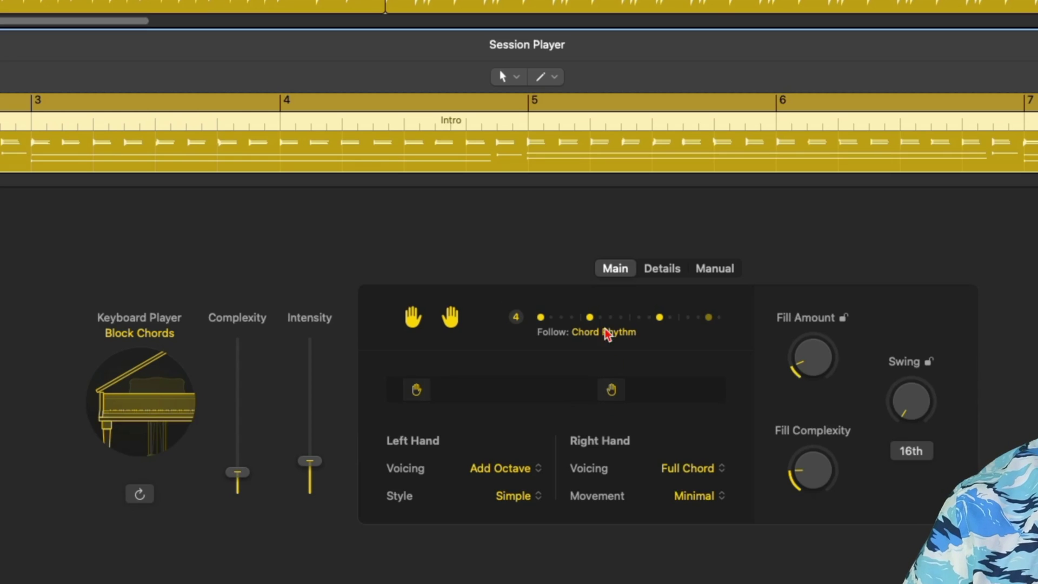
left_click(622, 317)
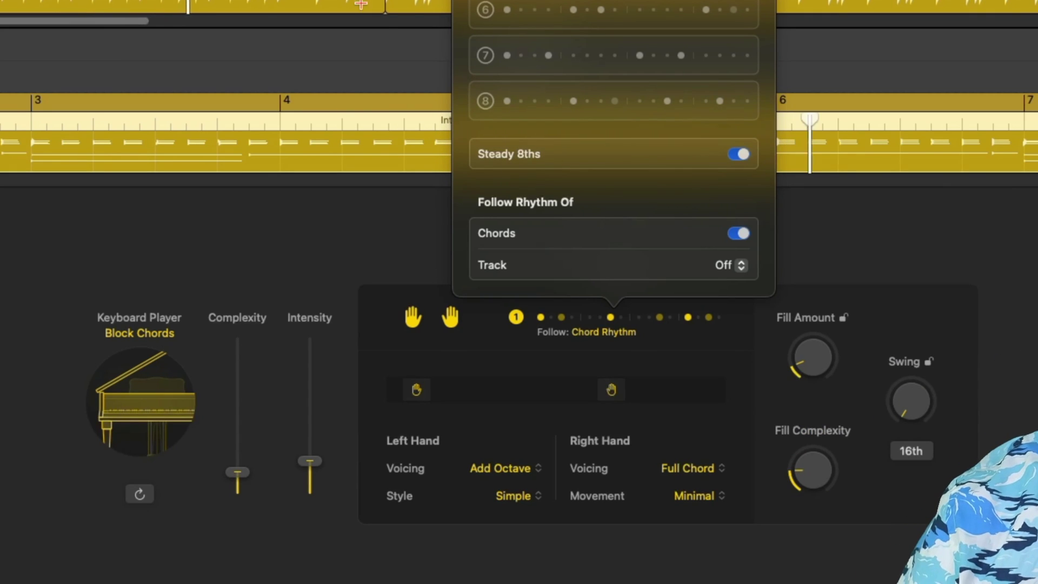
left_click(613, 390)
- For the Verse, lower the hand split points, intensity and complexity to minimum, then fine-tune the splits
left_click_drag(613, 391, 562, 390)
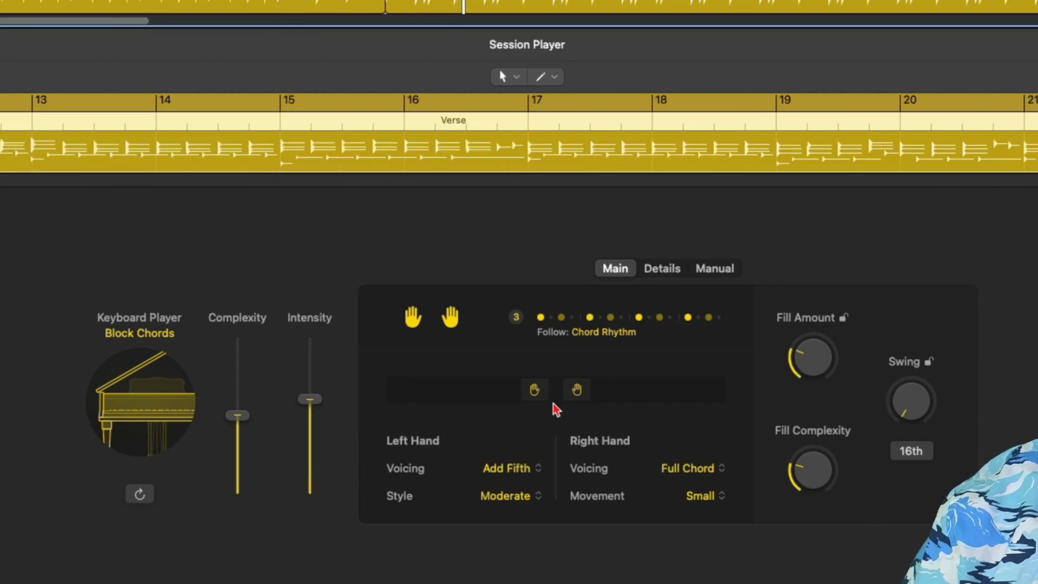
left_click_drag(540, 390, 429, 393)
left_click_drag(577, 390, 499, 391)
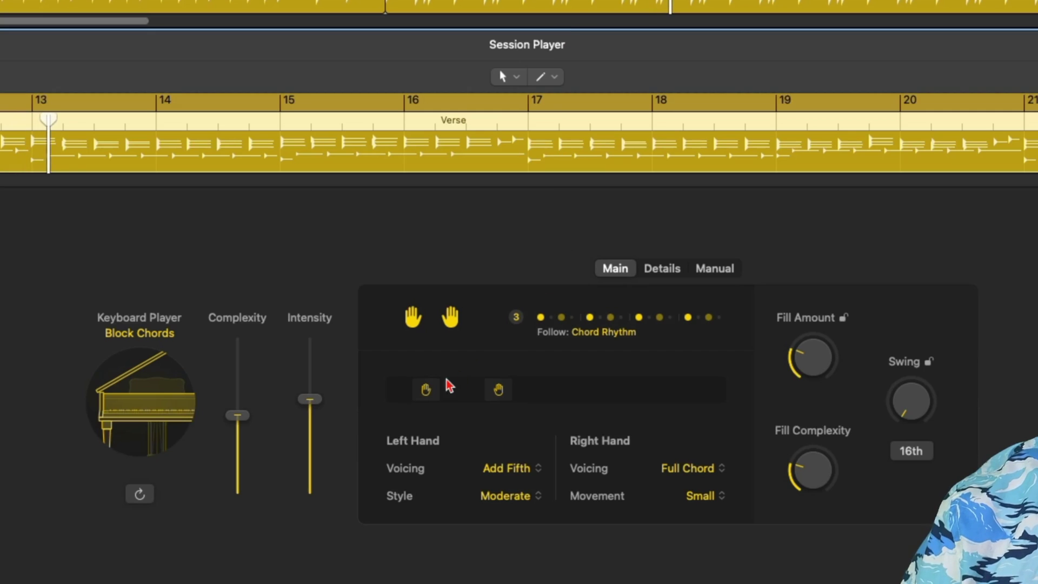
left_click_drag(434, 391, 451, 392)
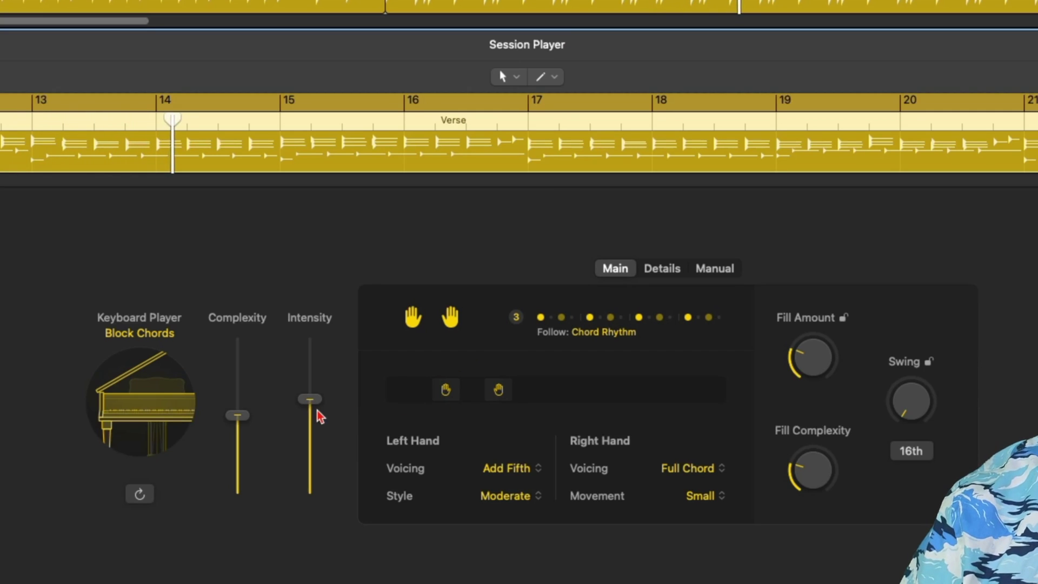
left_click_drag(315, 400, 310, 467)
left_click_drag(237, 415, 235, 500)
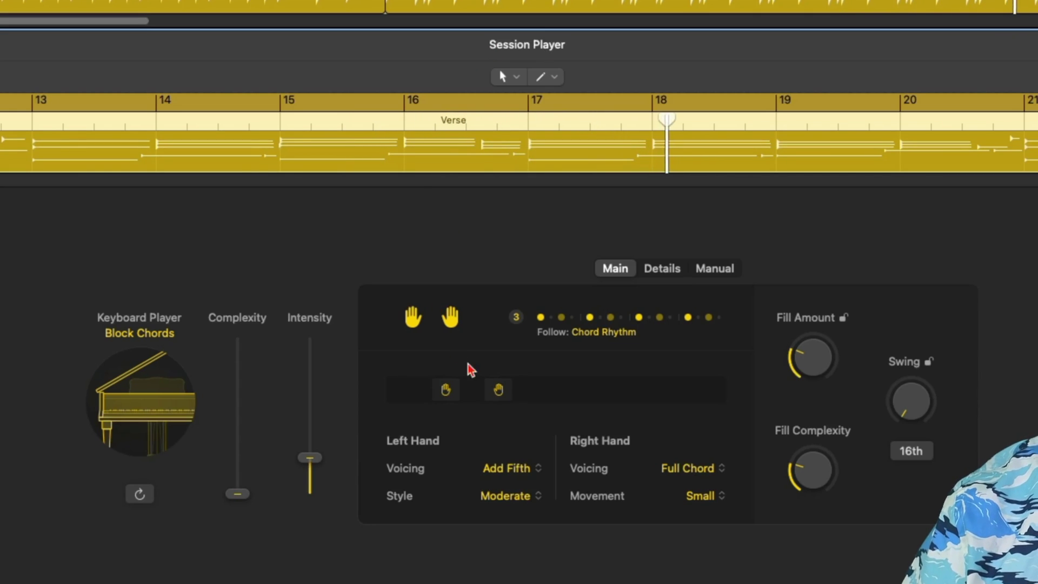
left_click_drag(495, 388, 521, 393)
left_click_drag(447, 395, 474, 397)
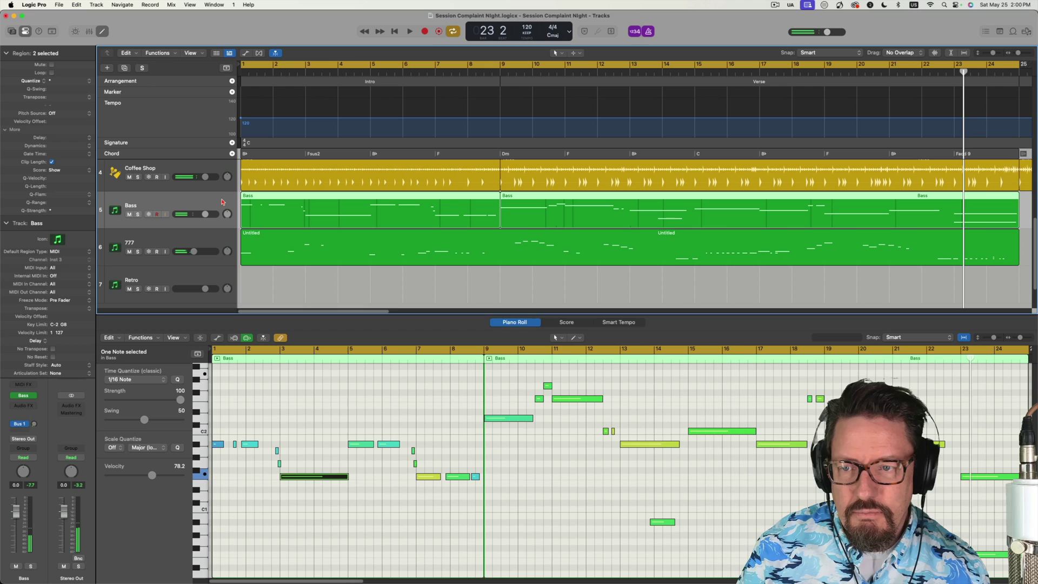
- Create a Bass Player Session Player track using the Roots Upright style
left_click(96, 5)
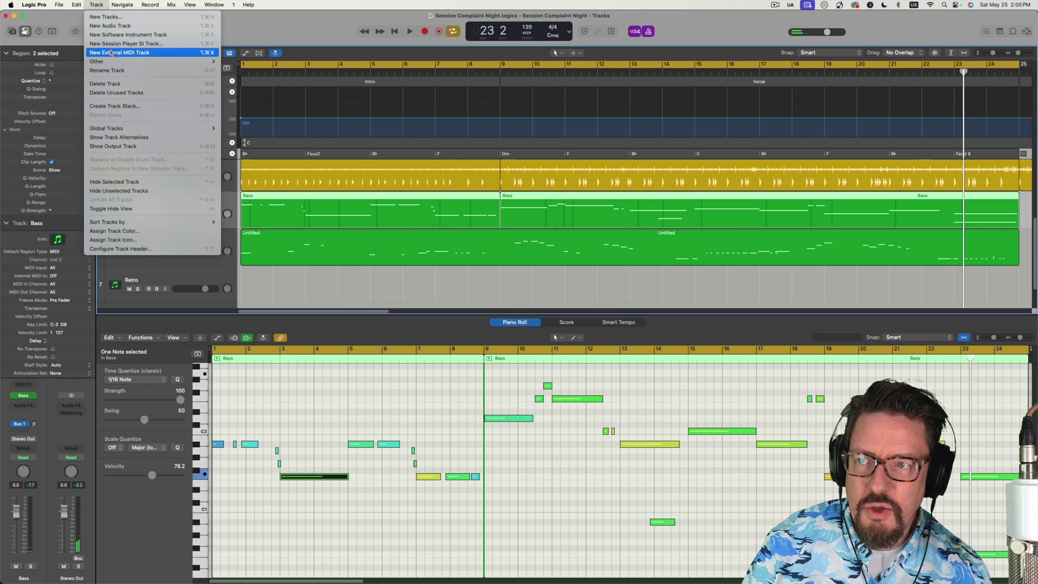
left_click(110, 44)
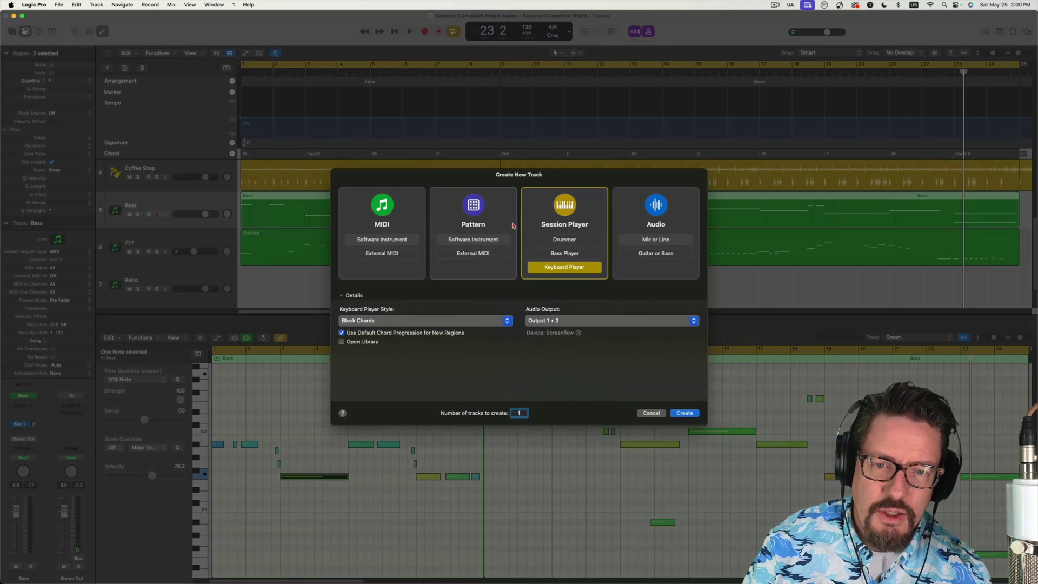
left_click(565, 253)
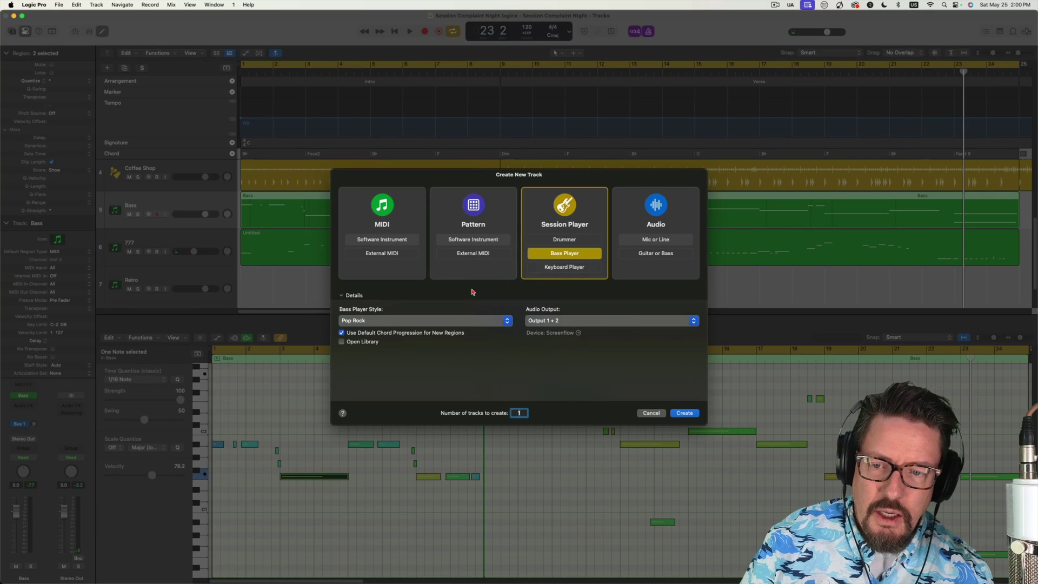
left_click(418, 323)
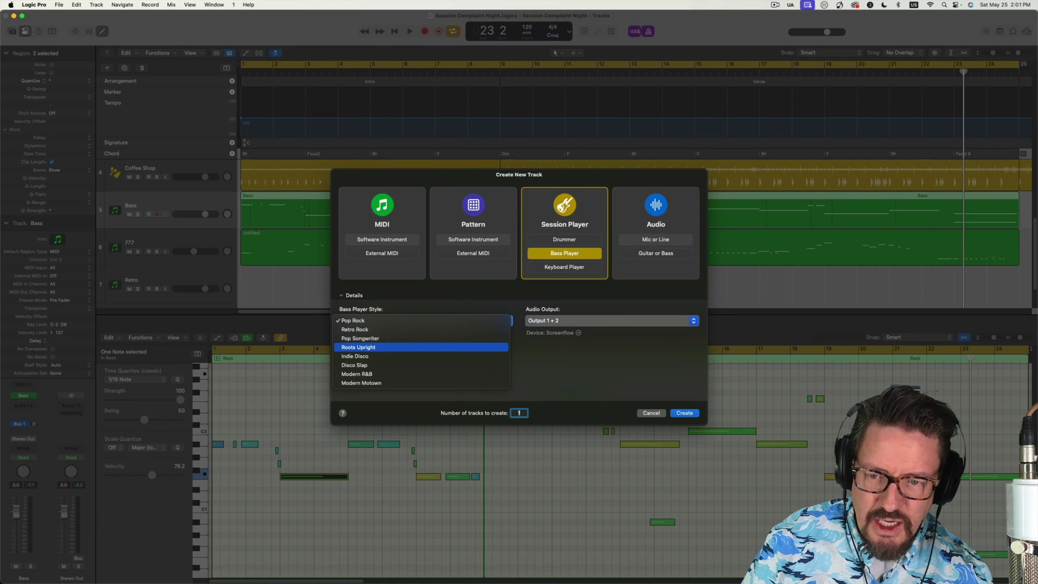
left_click(373, 349)
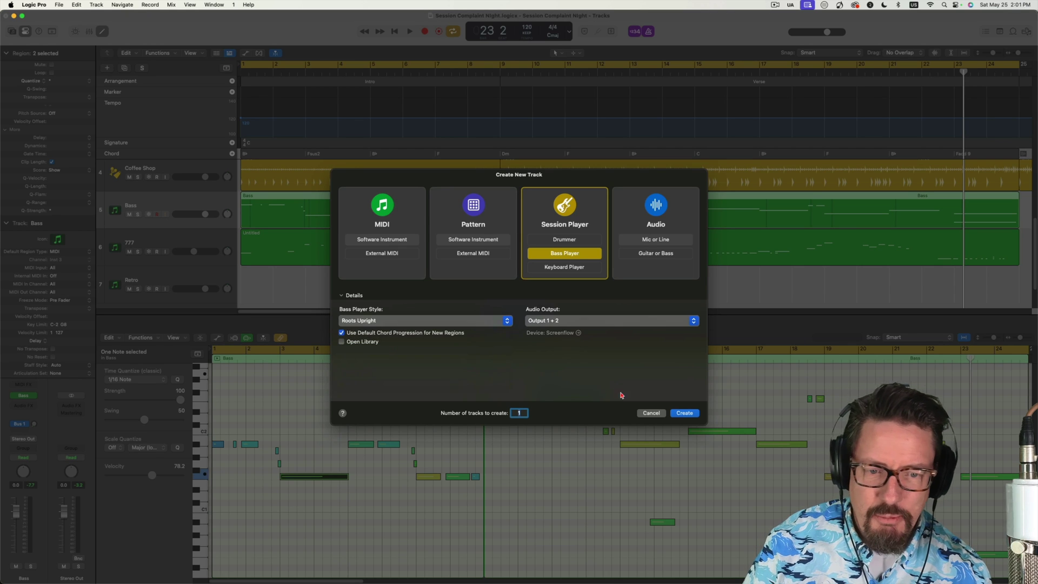
left_click(682, 413)
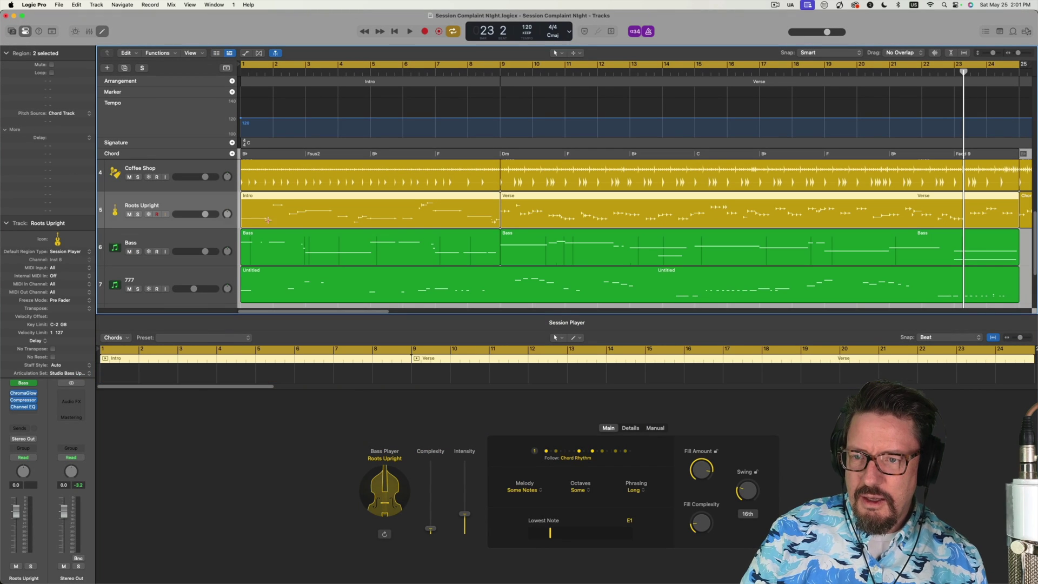
- Mute the old Bass track during playback, then open the Vintage Upright Intro region's Session Player editor
key("space")
key("b")
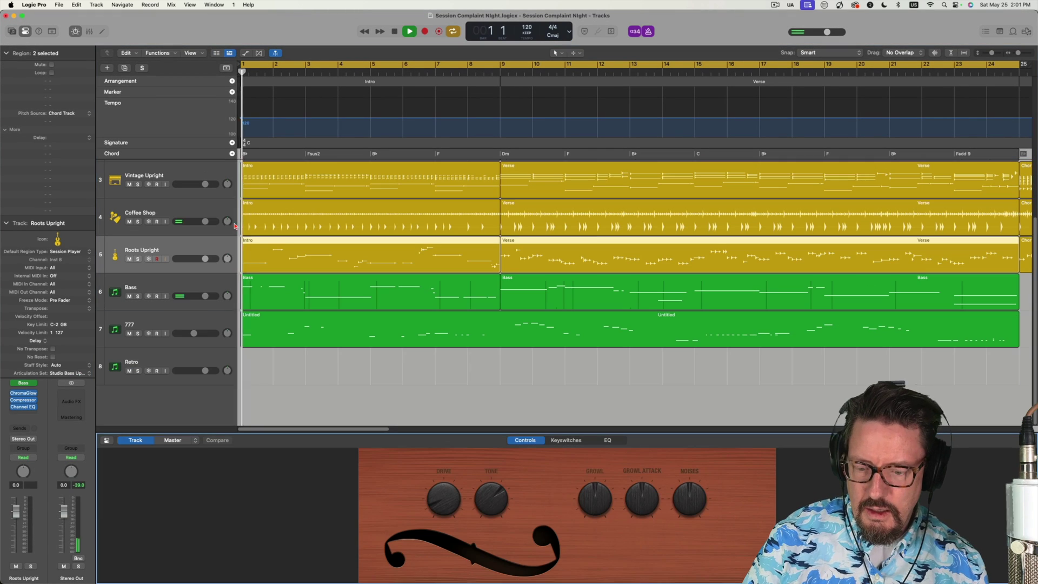
left_click(129, 296)
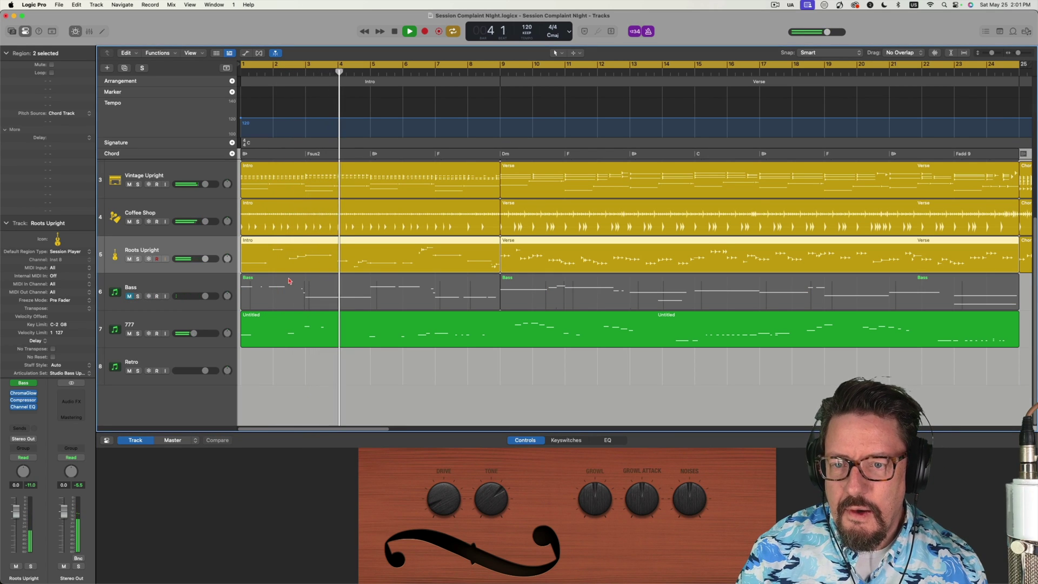
key("space")
left_click(331, 172)
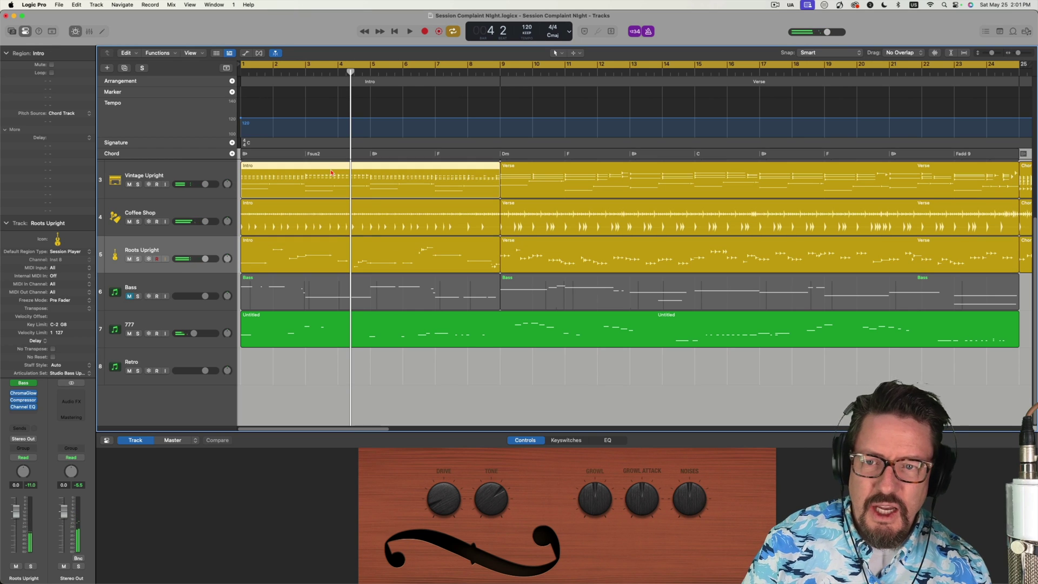
double_click(332, 172)
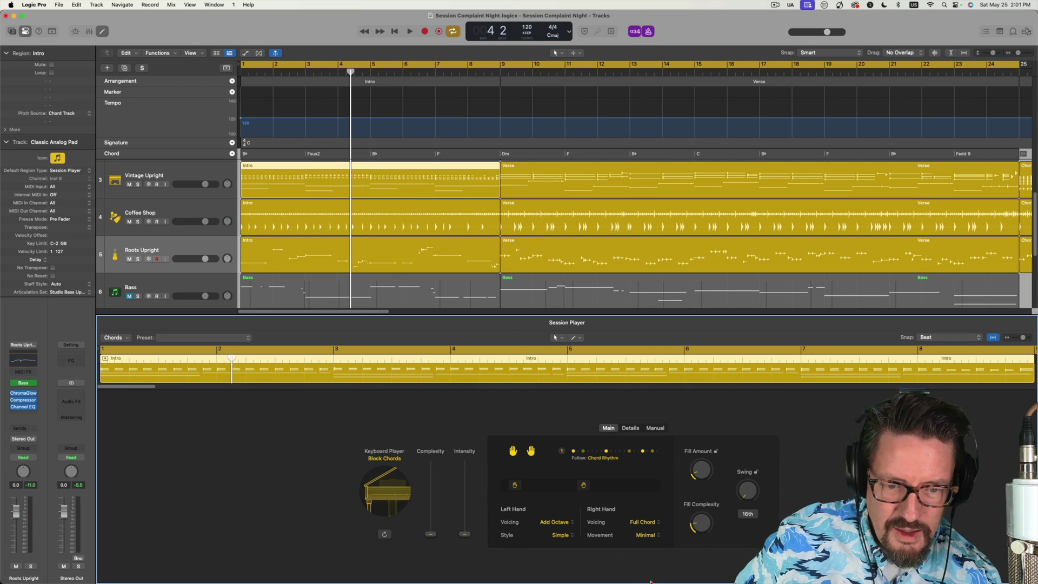
- Set Left Hand Style to Sustain Only, audition Small Range, then return right-hand movement to Minimal Range
left_click(564, 537)
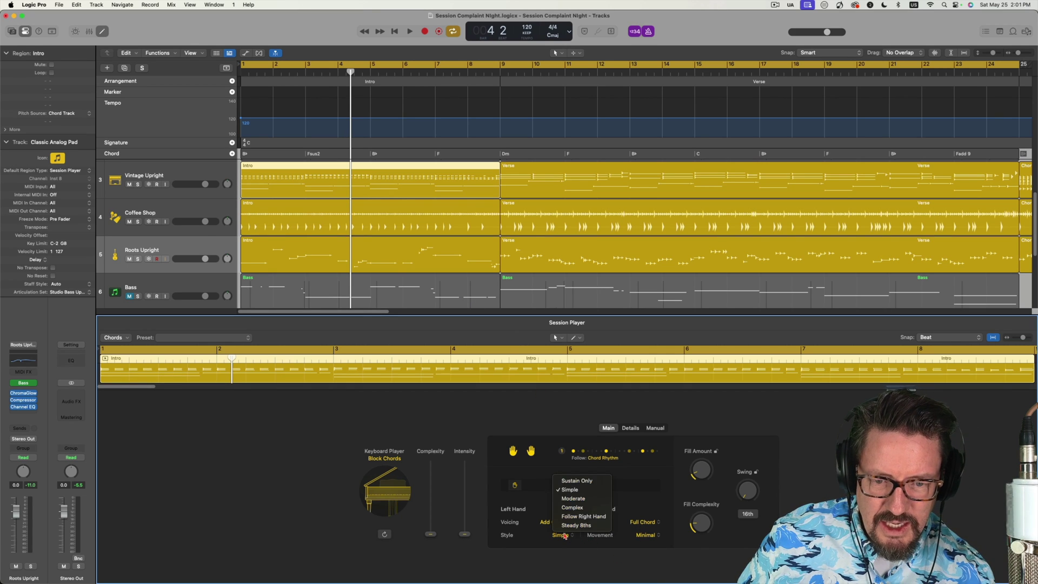
left_click(564, 481)
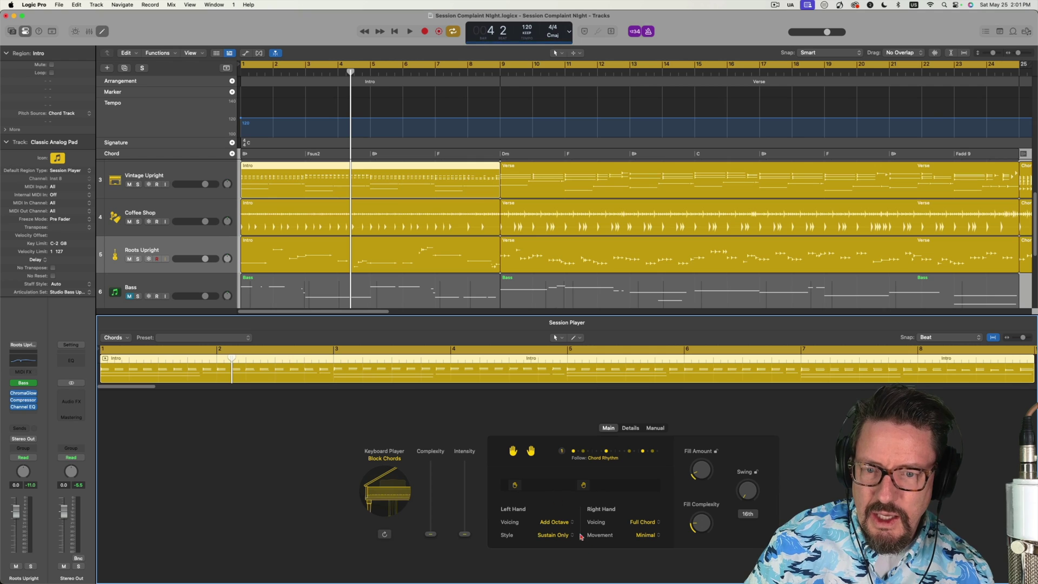
left_click(651, 536)
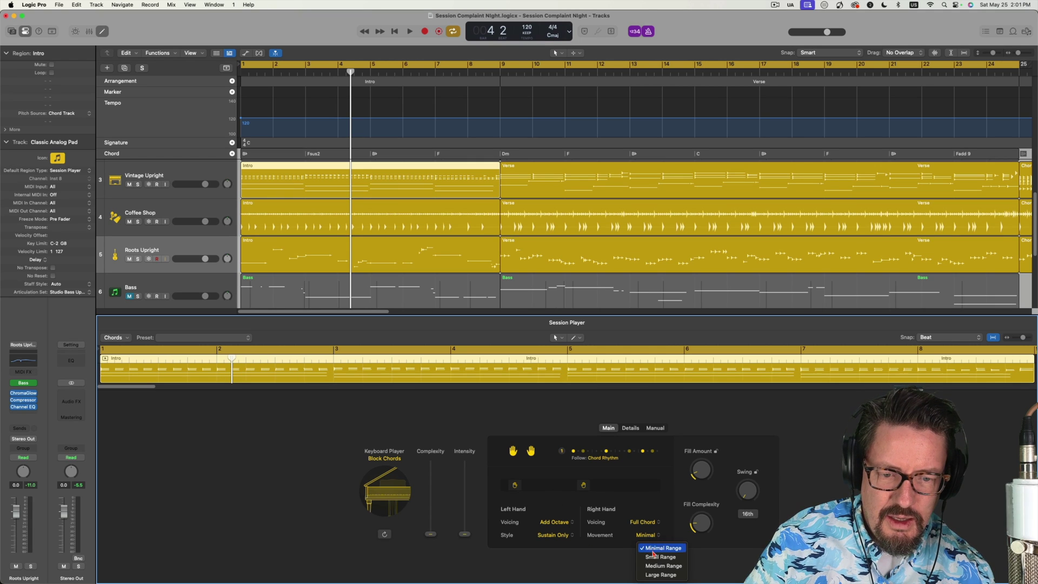
left_click(660, 556)
left_click(646, 535)
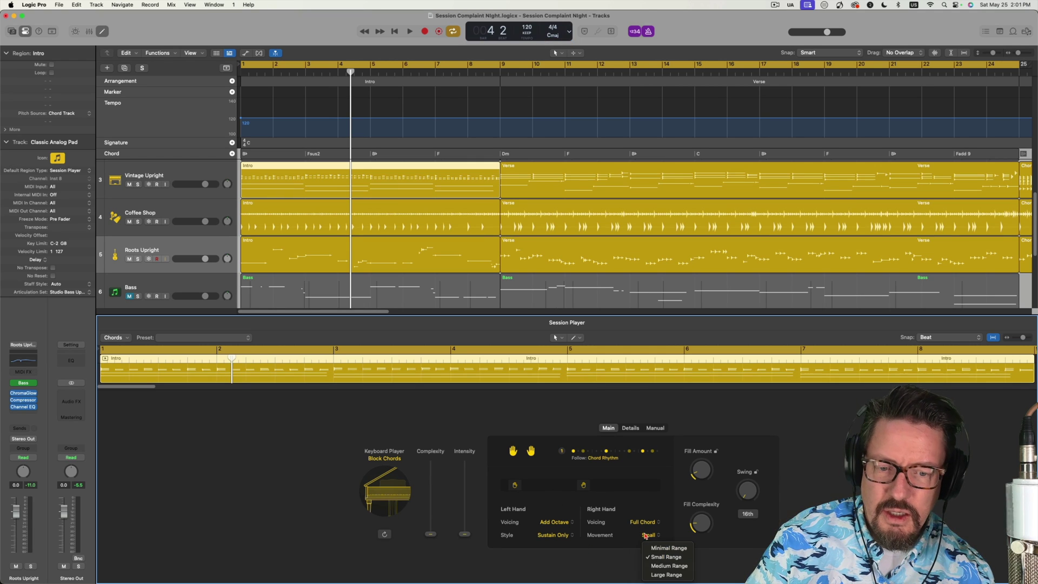
left_click(648, 548)
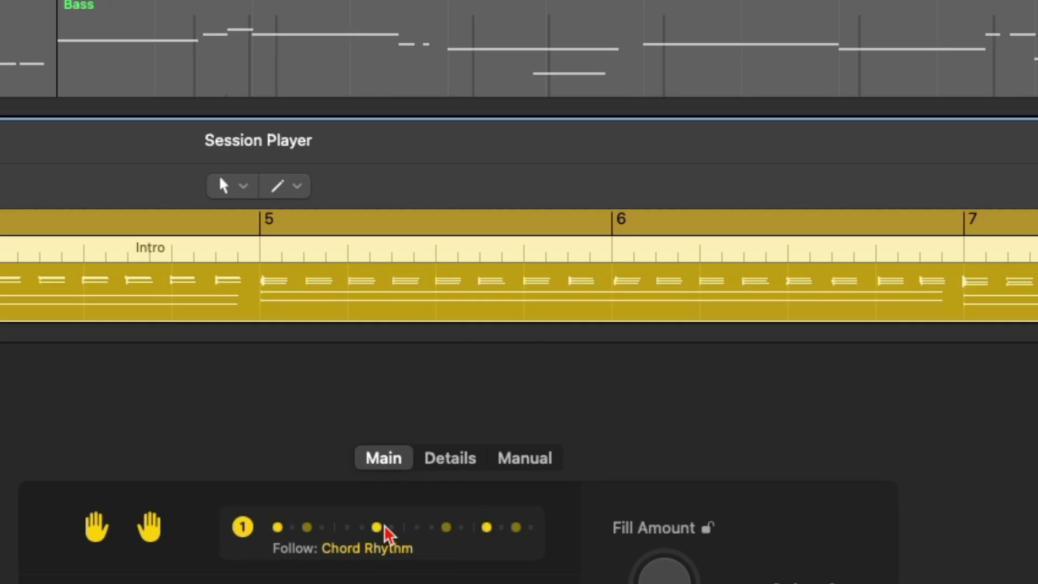
- Switch the keyboard player to rhythm pattern 7 and turn Steady 8ths off
left_click(607, 451)
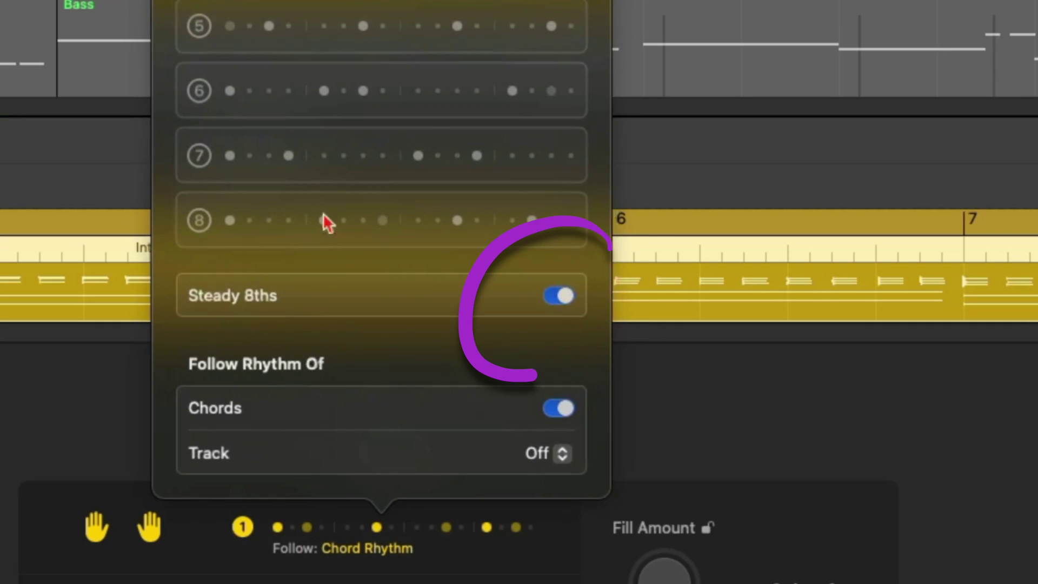
left_click(338, 156)
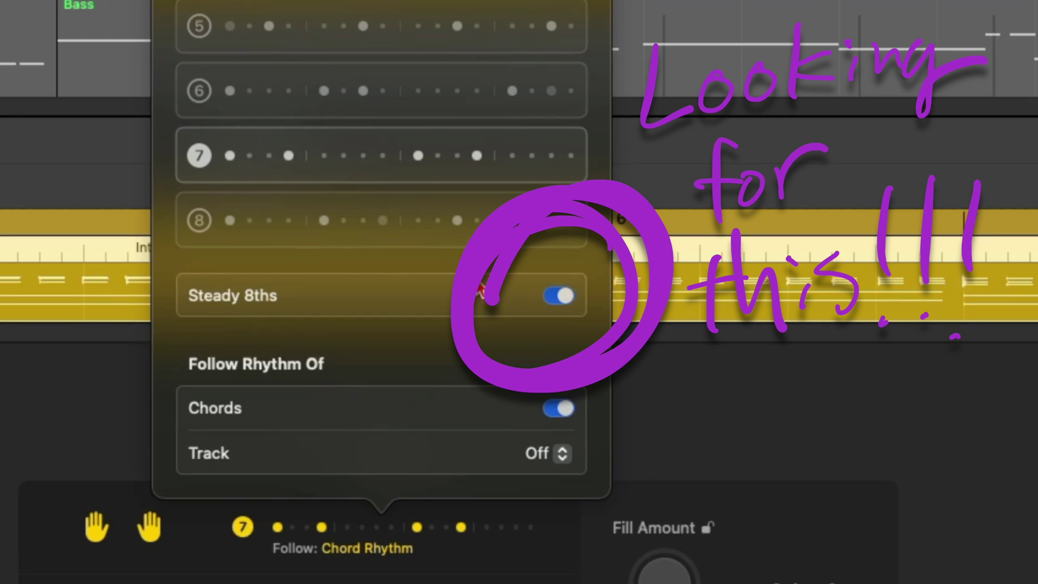
left_click(560, 297)
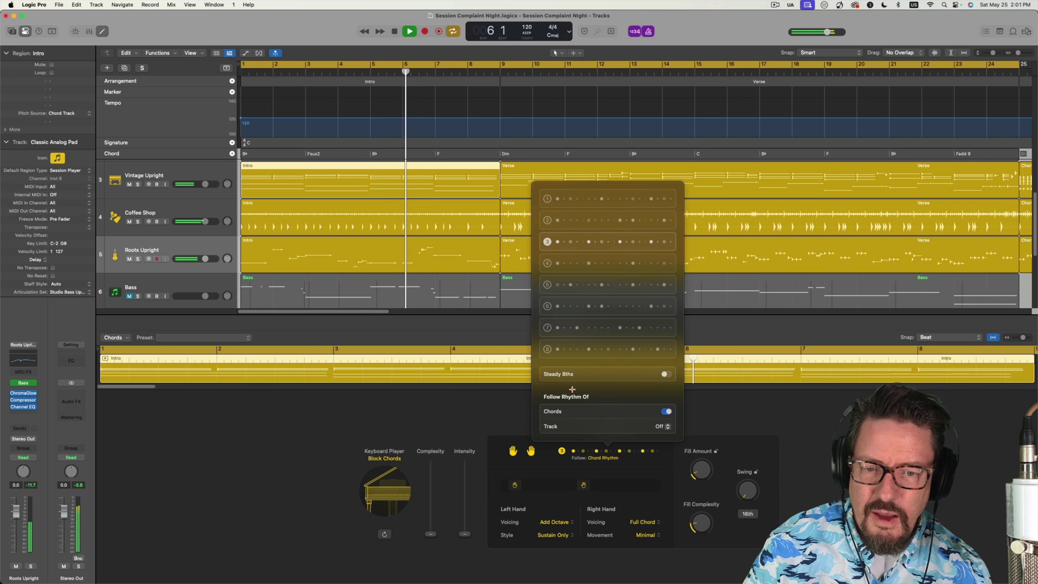
- Set Right Hand Movement to Medium Range and replay the song from the start
left_click(646, 534)
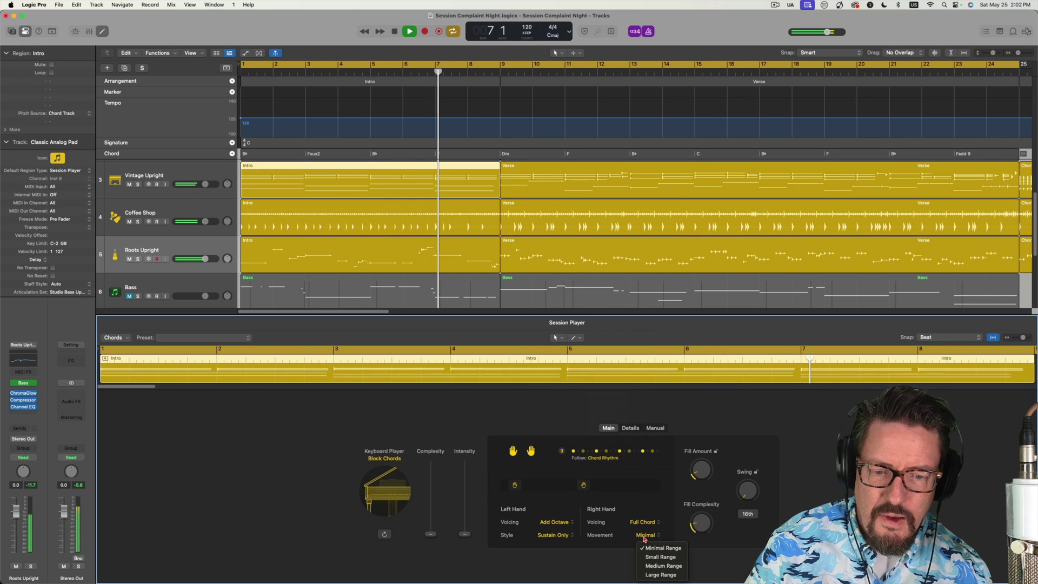
left_click(652, 564)
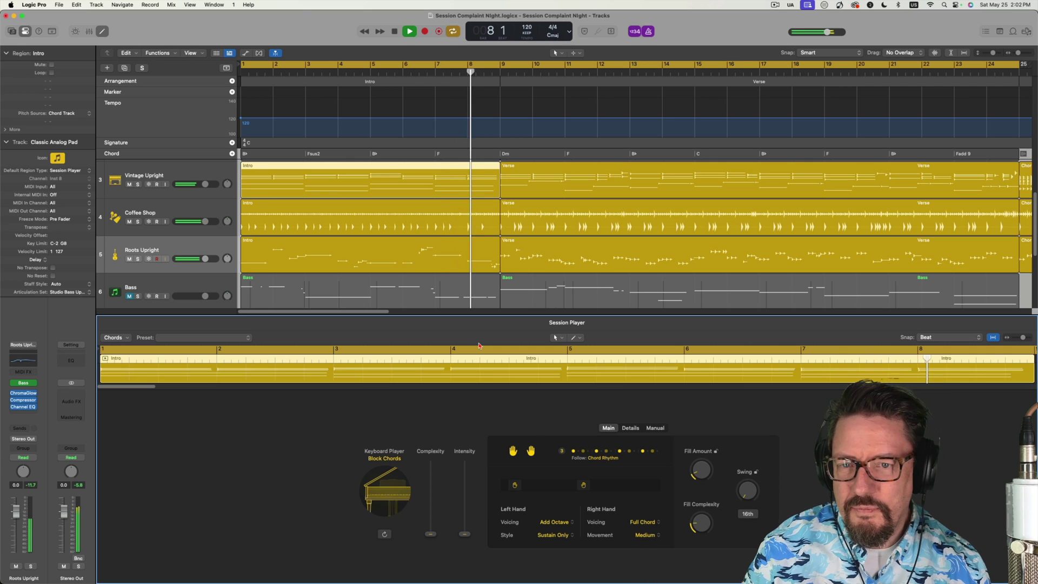
key("space")
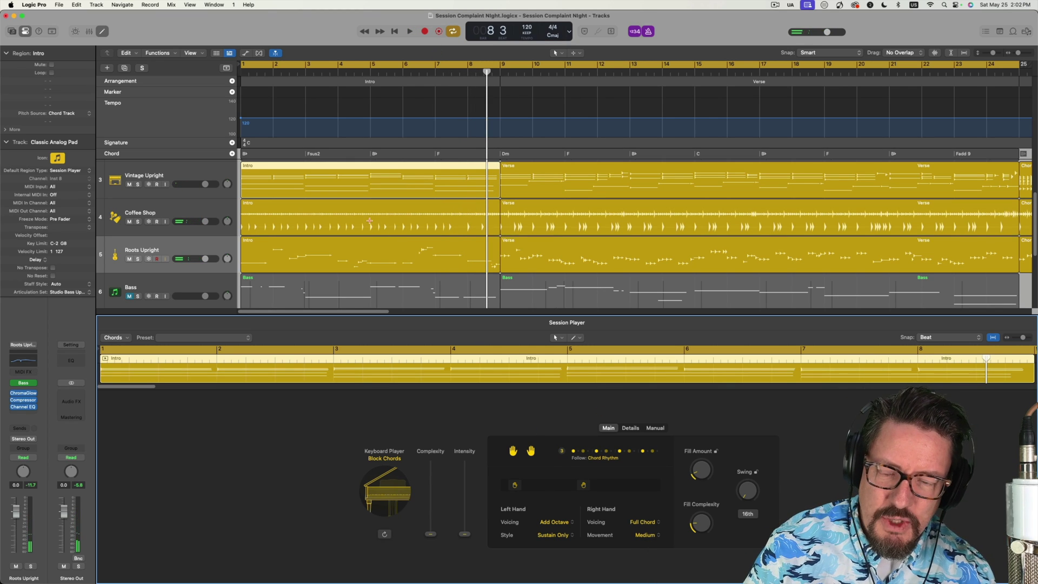
key("Return")
key("space")
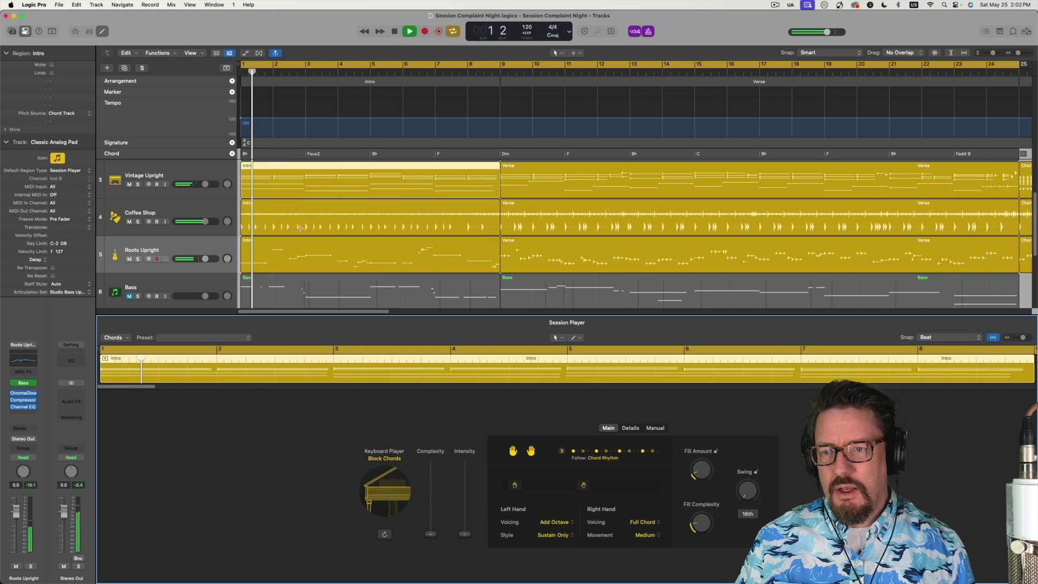
- Raise the Complexity and Intensity sliders and shift the left-hand range boundary higher
left_click_drag(430, 533, 431, 506)
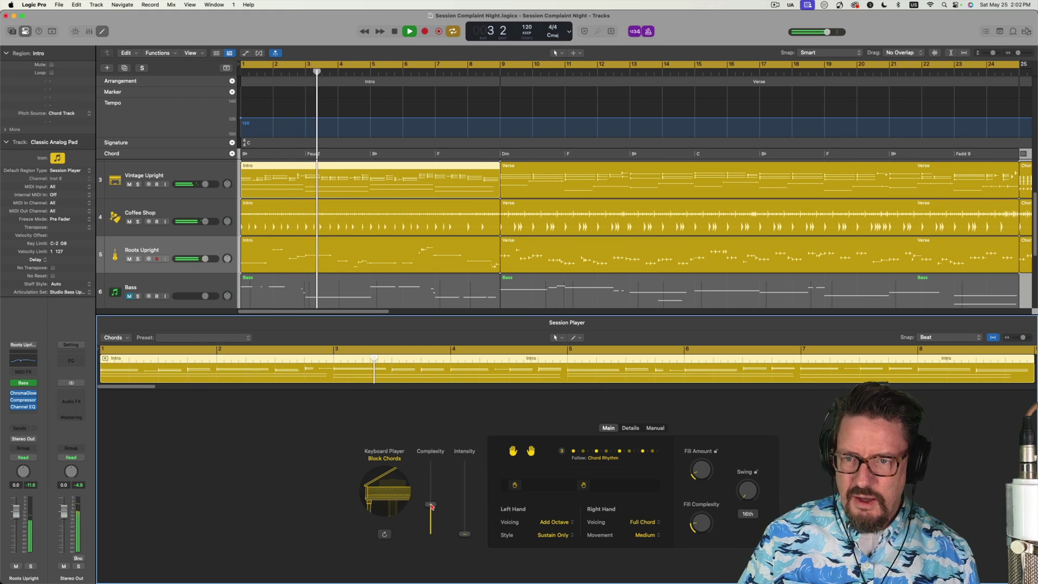
left_click_drag(432, 505, 464, 520)
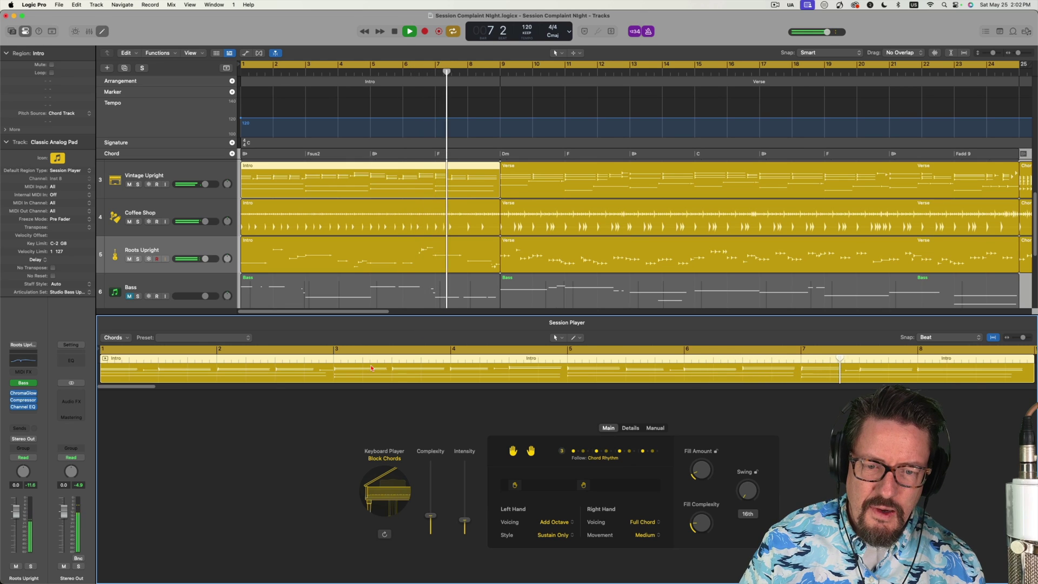
left_click_drag(531, 490, 553, 481)
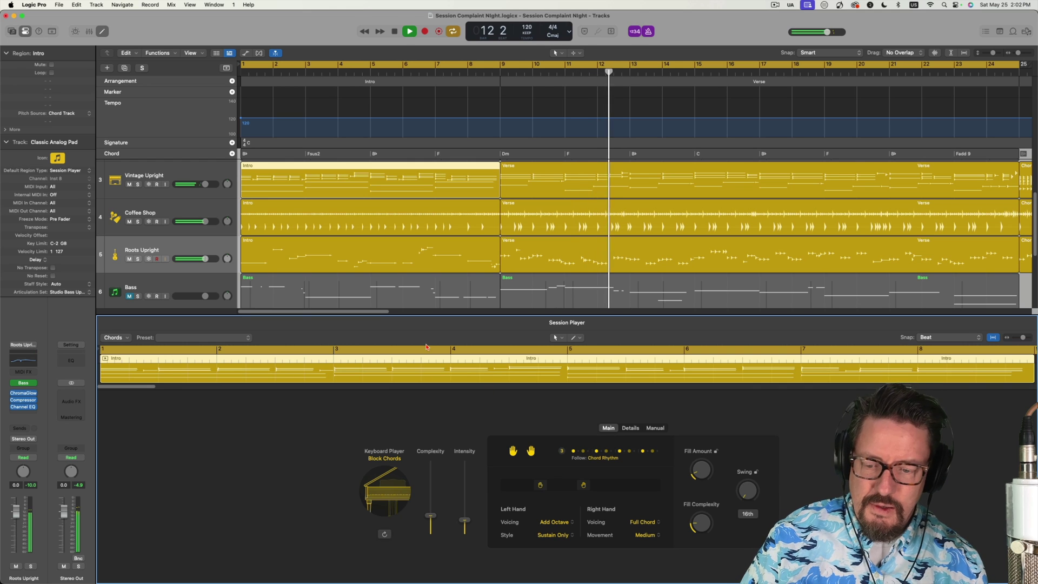
- Close the Session Player editor, zoom out to show Intro through Bridge, and stop playback
key("e")
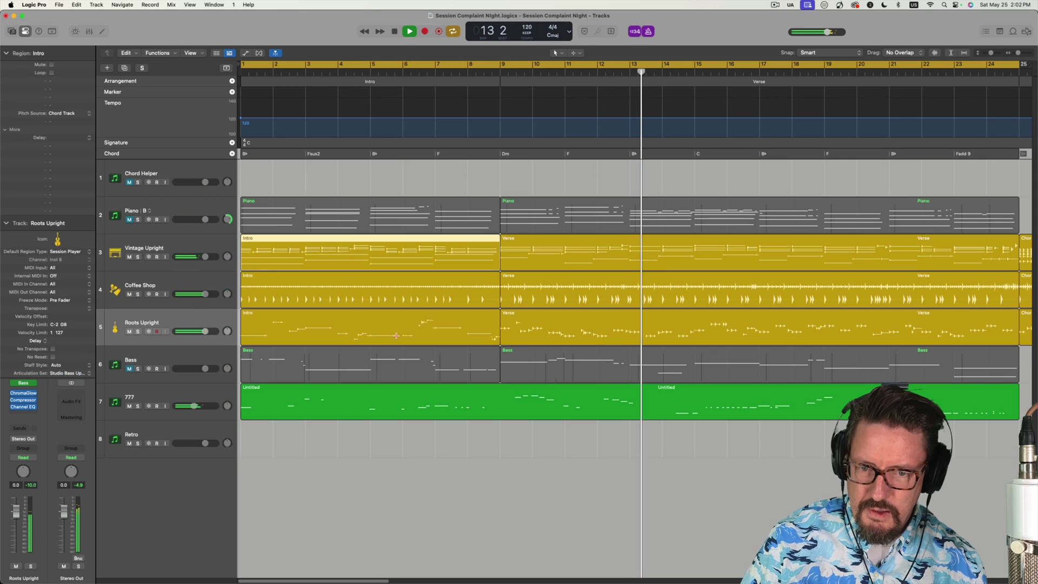
key("z")
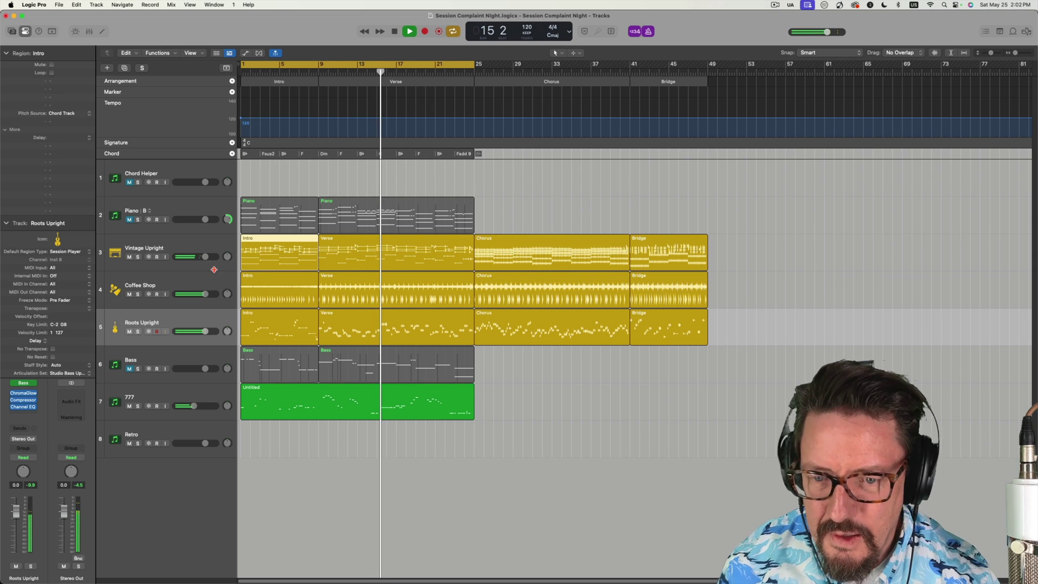
key("space")
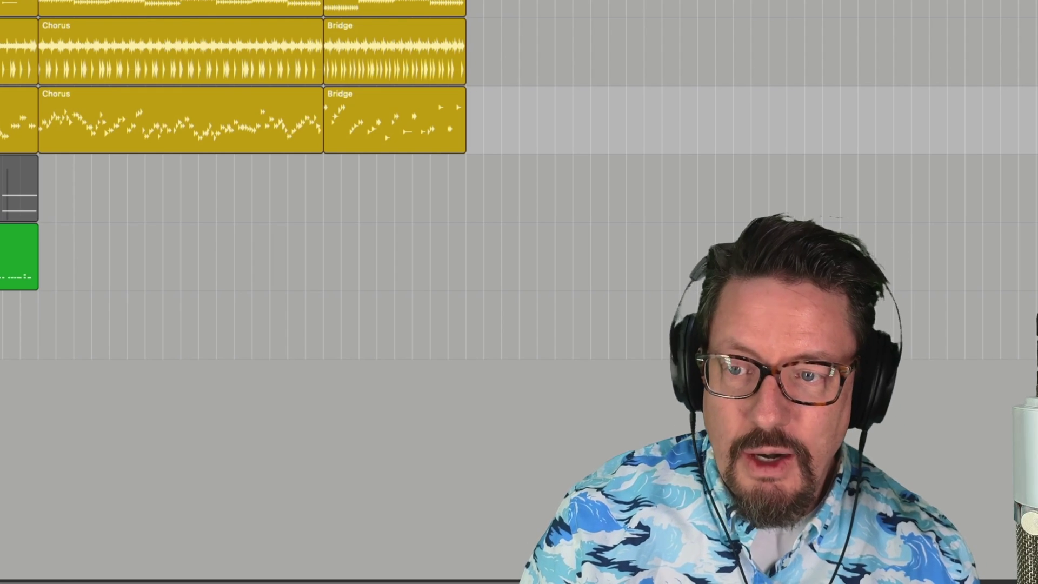
- Mute Vintage Upright, unmute Piano, replay from the start, and set Roots Upright fader near +2.2 dB
key("m")
left_click(177, 140)
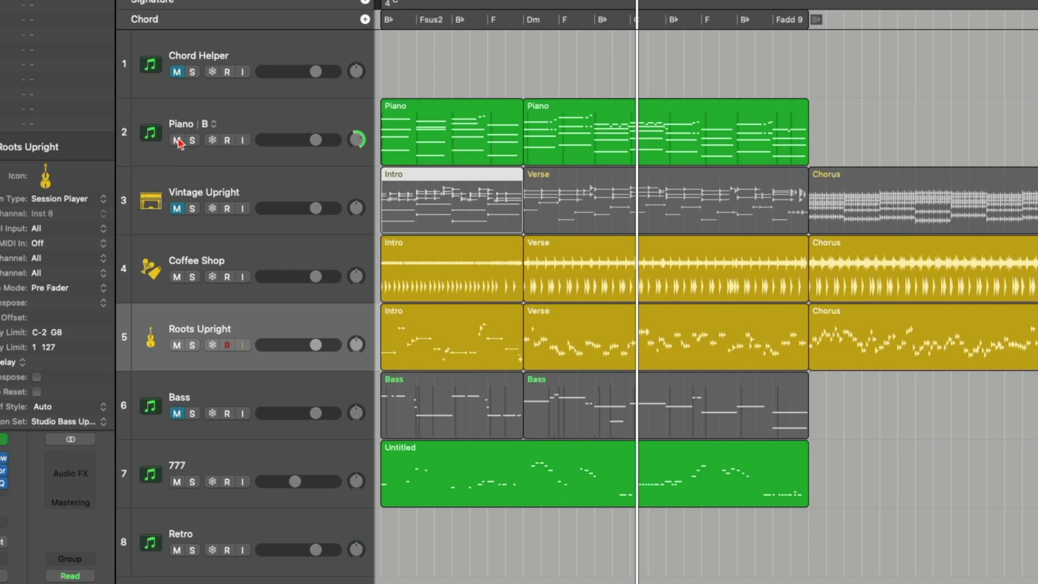
key("Return")
key("space")
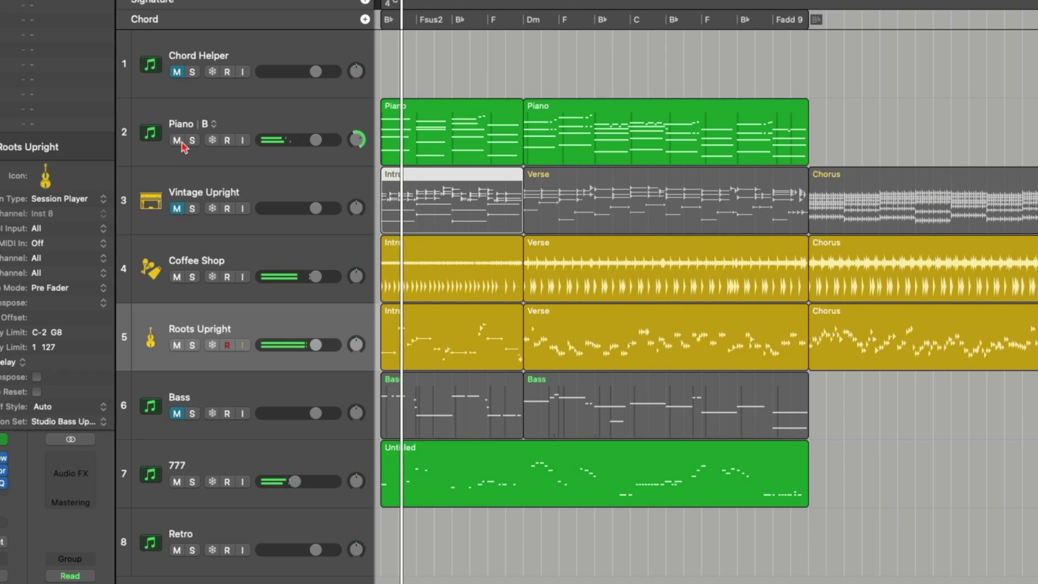
left_click(316, 344)
left_click_drag(317, 345, 323, 345)
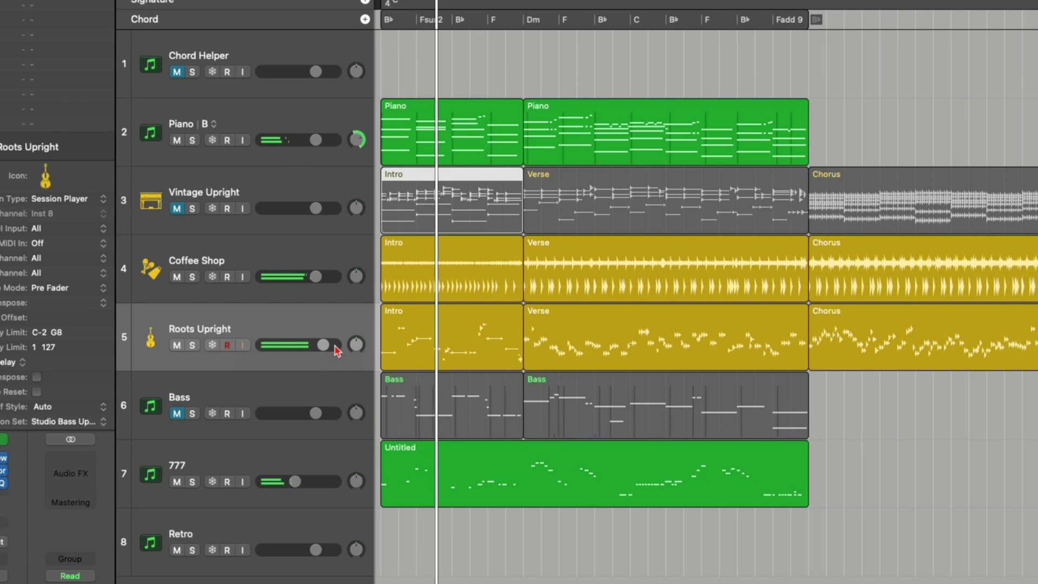